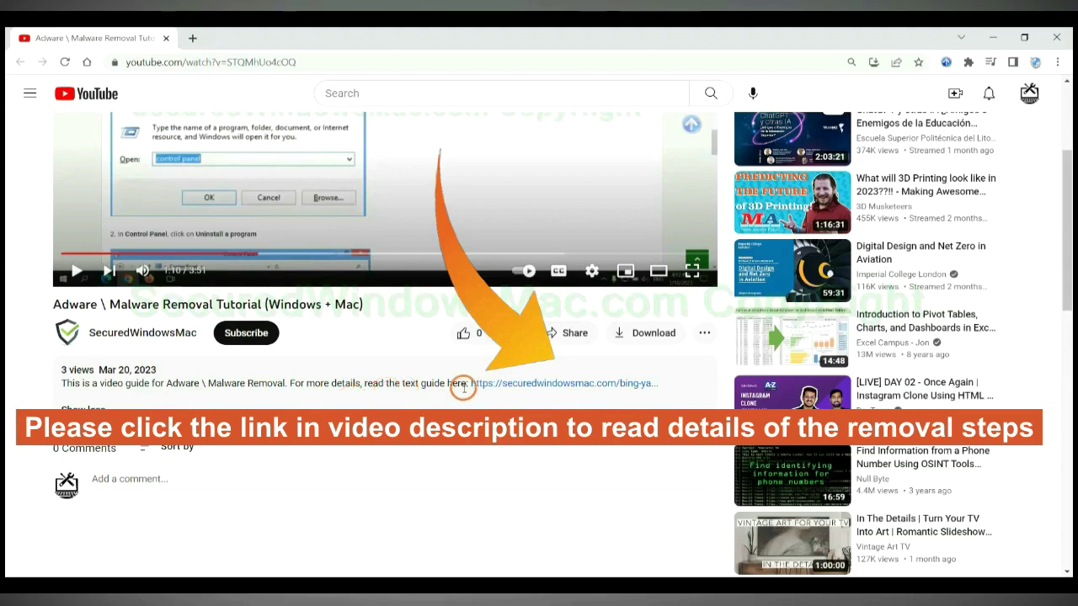
- Open the securedwindowsmac.com Bing/Yahoo redirect removal guide from the video description in a new tab
click(514, 385)
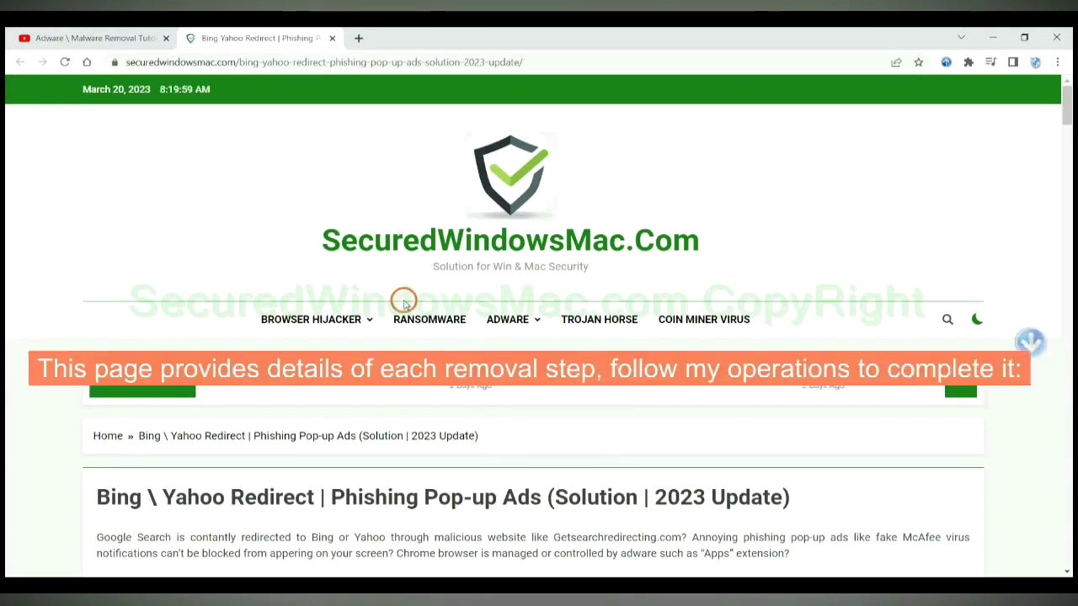
- Scroll the guide to the highlighted Instant Automatic Removal heading and its SpyHunter download buttons
scroll(764, 253, down, 13)
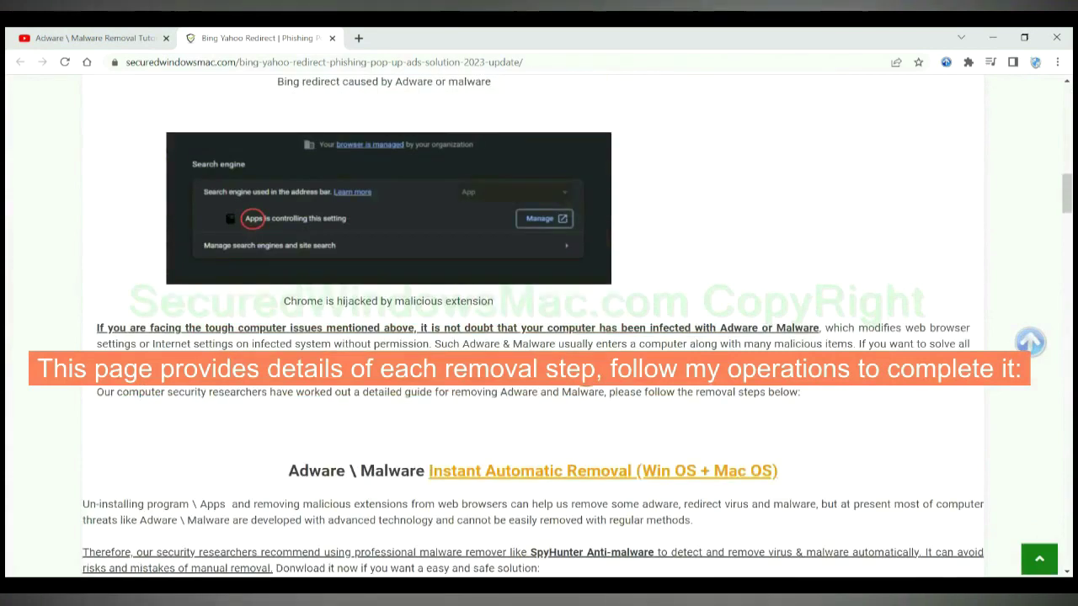
scroll(584, 373, down, 3)
scroll(585, 373, down, 1)
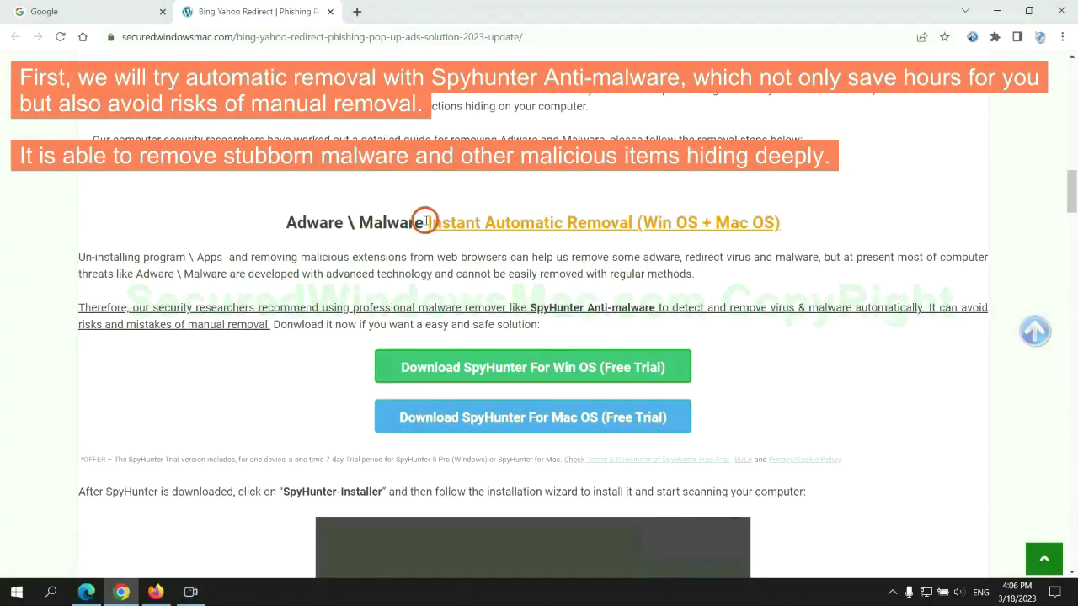
drag(425, 222, 634, 222)
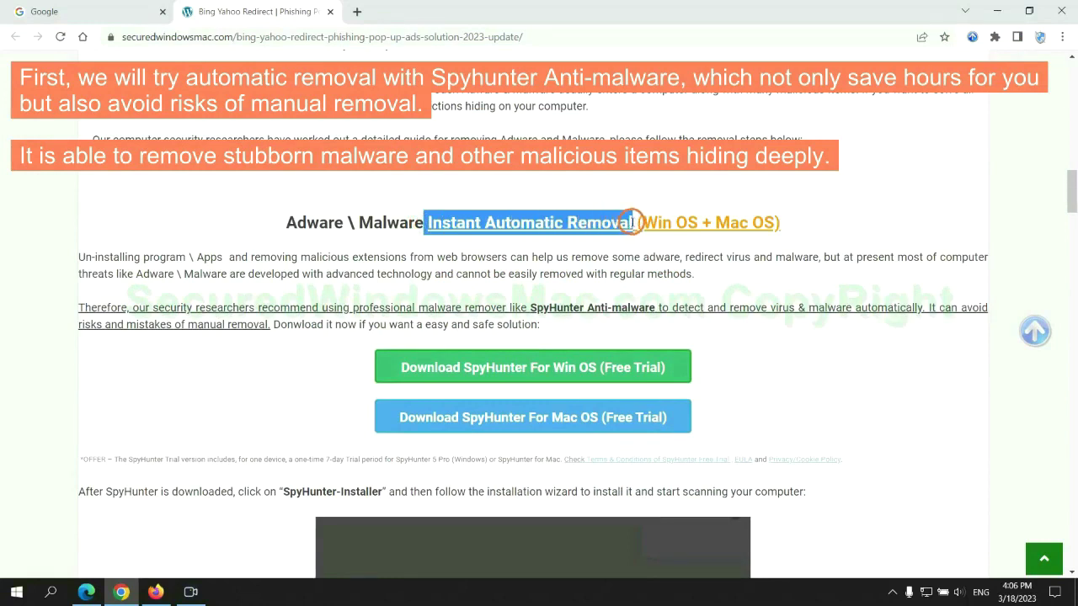
click(537, 190)
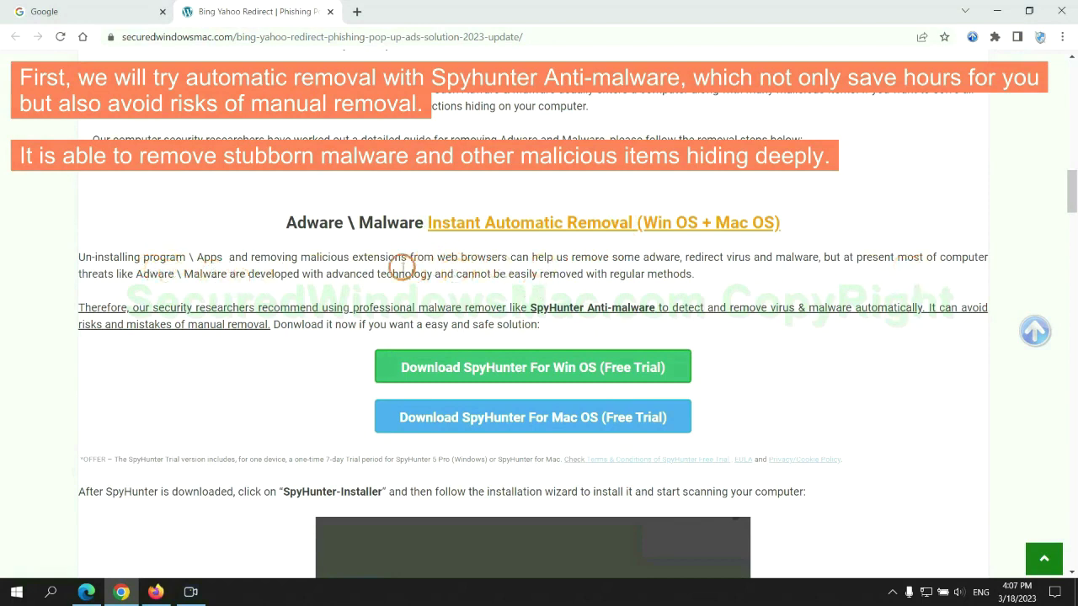
scroll(535, 305, down, 1)
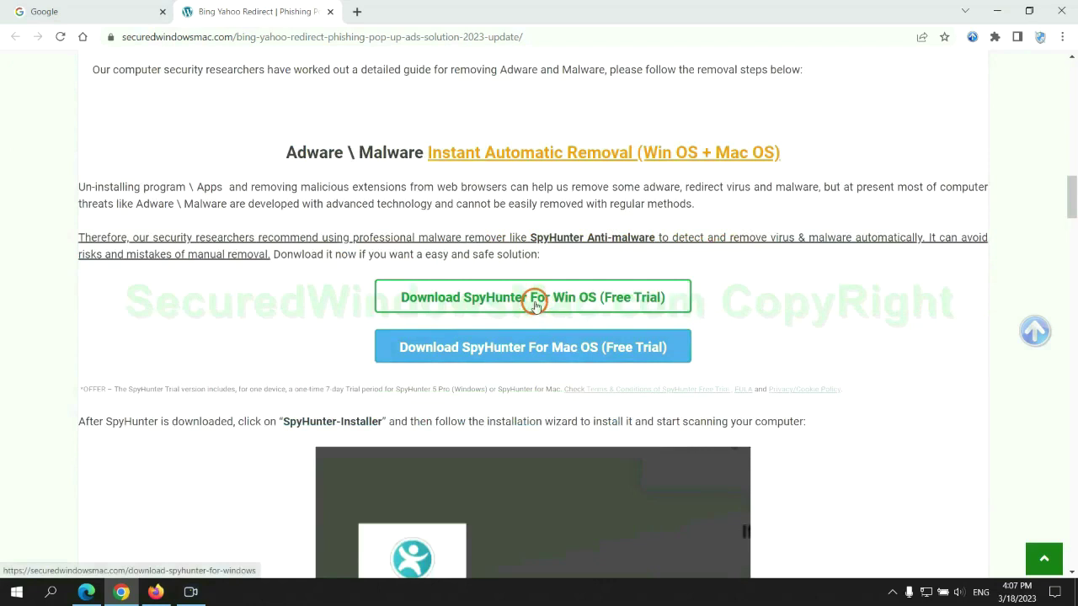
- Download the SpyHunter for Win OS installer, keep it despite the warning, and run it
scroll(546, 341, down, 2)
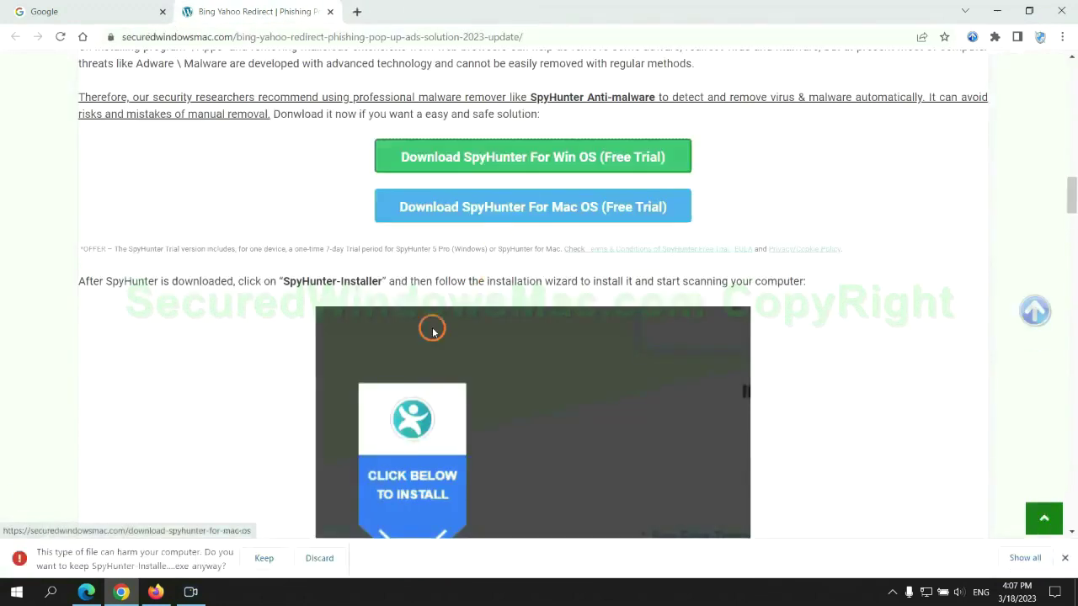
click(264, 558)
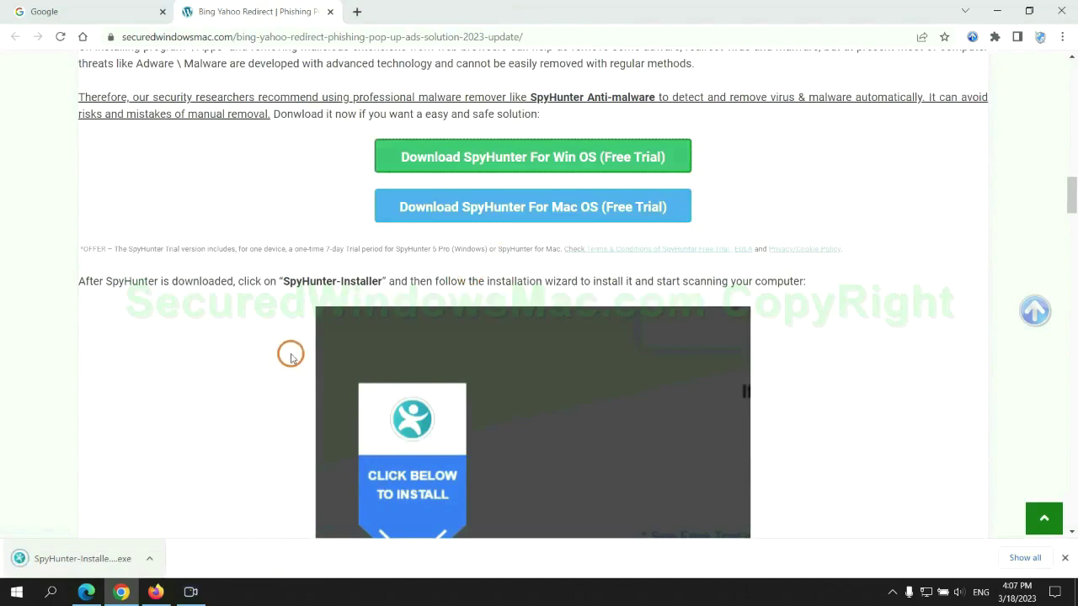
click(103, 558)
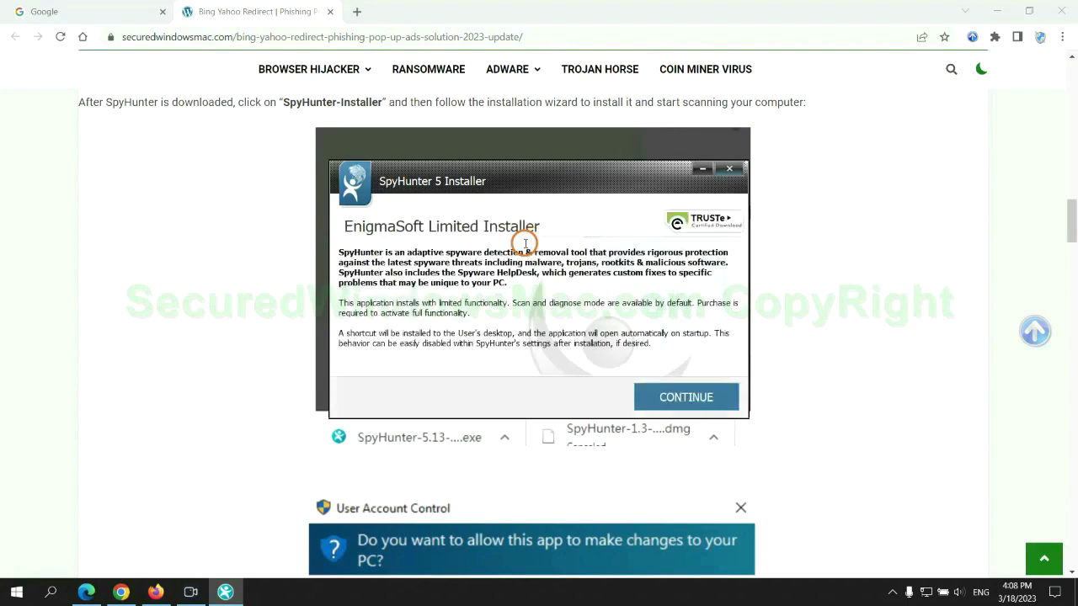
- Install SpyHunter 5 with the EULA accepted, pass the 703 issues, and pick FREE Trial (7-Days)
click(710, 396)
click(545, 362)
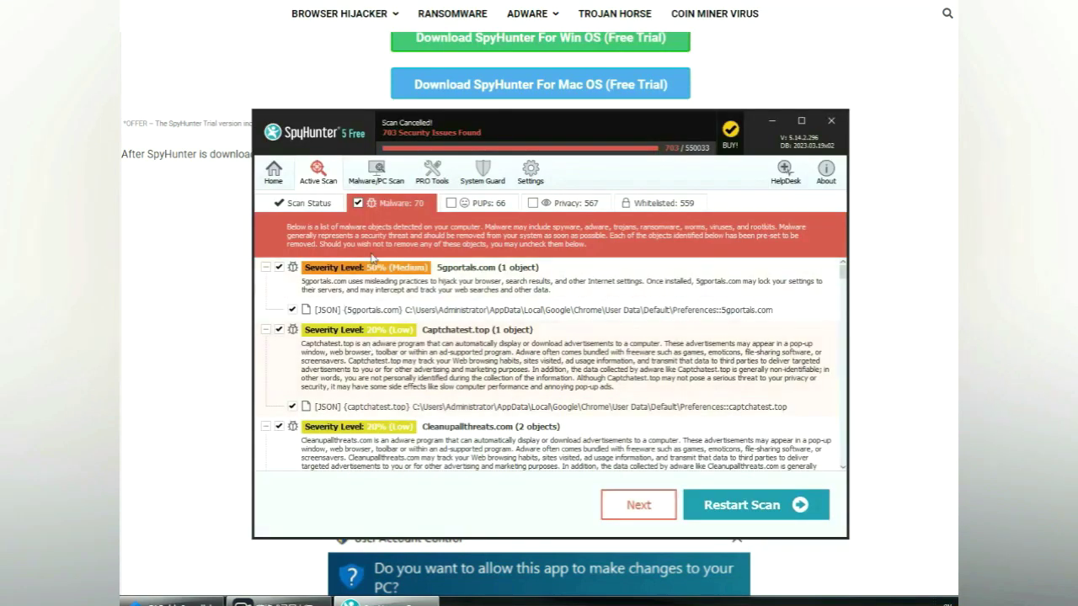
click(640, 505)
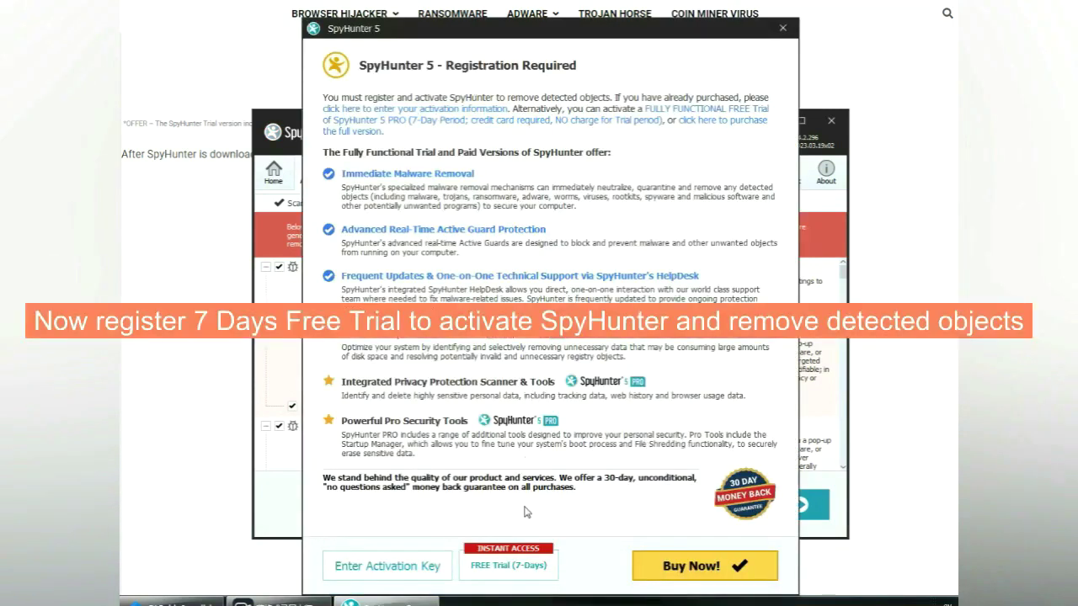
click(510, 567)
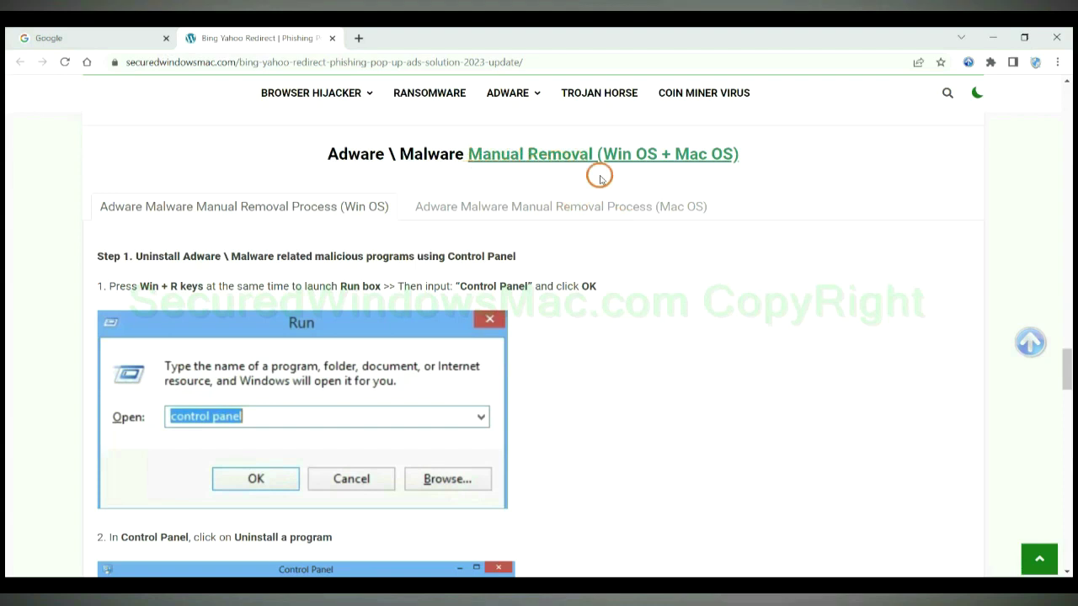
- Highlight Win OS and Mac OS in the Manual Removal heading, keeping the Win OS tab
drag(610, 154, 660, 155)
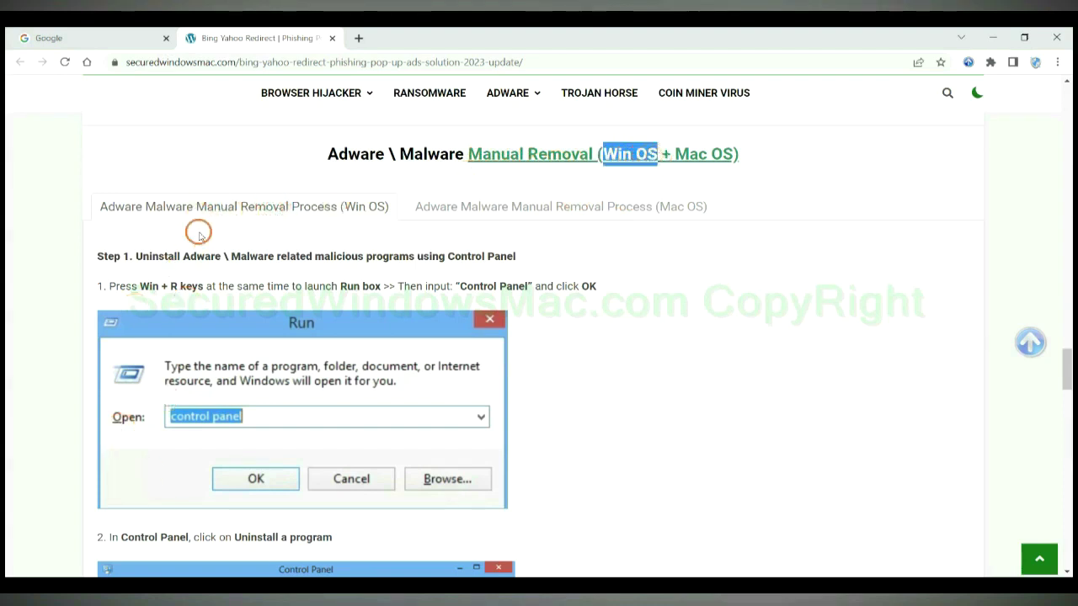
drag(673, 153, 731, 153)
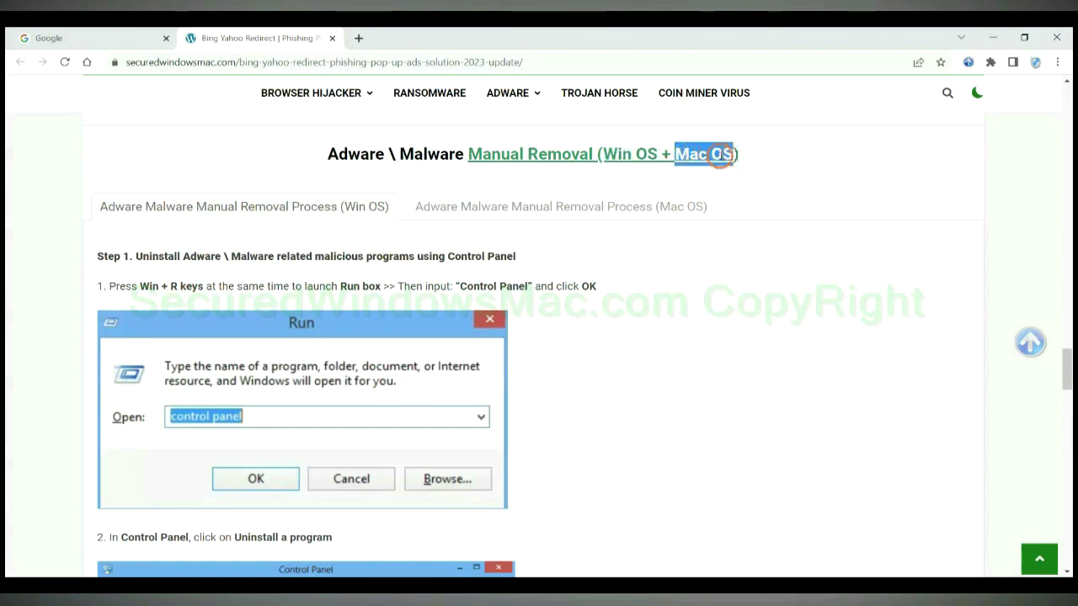
click(553, 205)
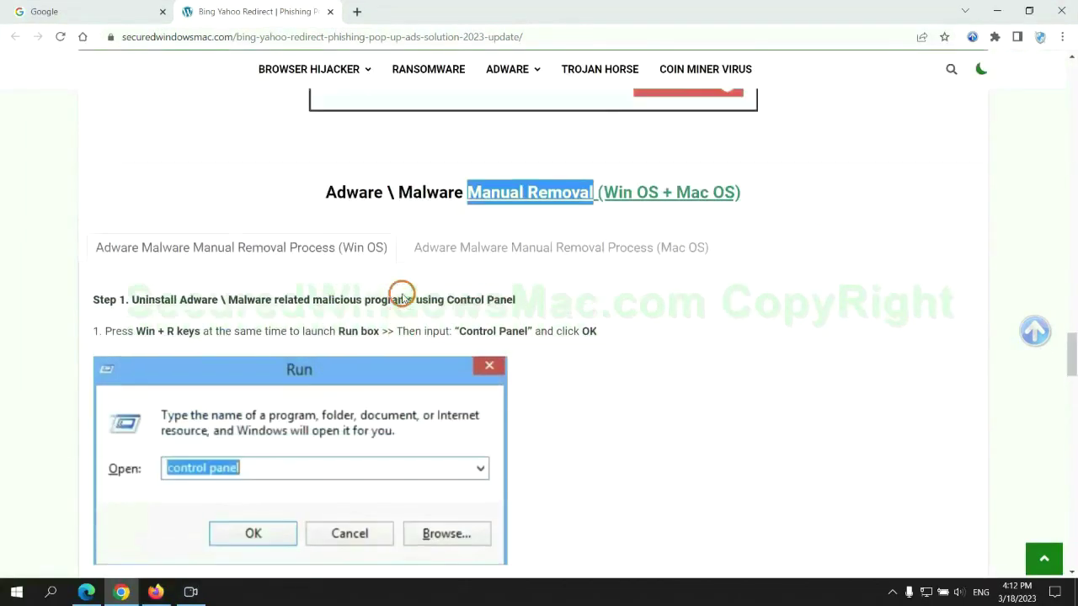
- Scroll to Step 1 and highlight its Control Panel uninstall instruction
scroll(403, 296, up, 1)
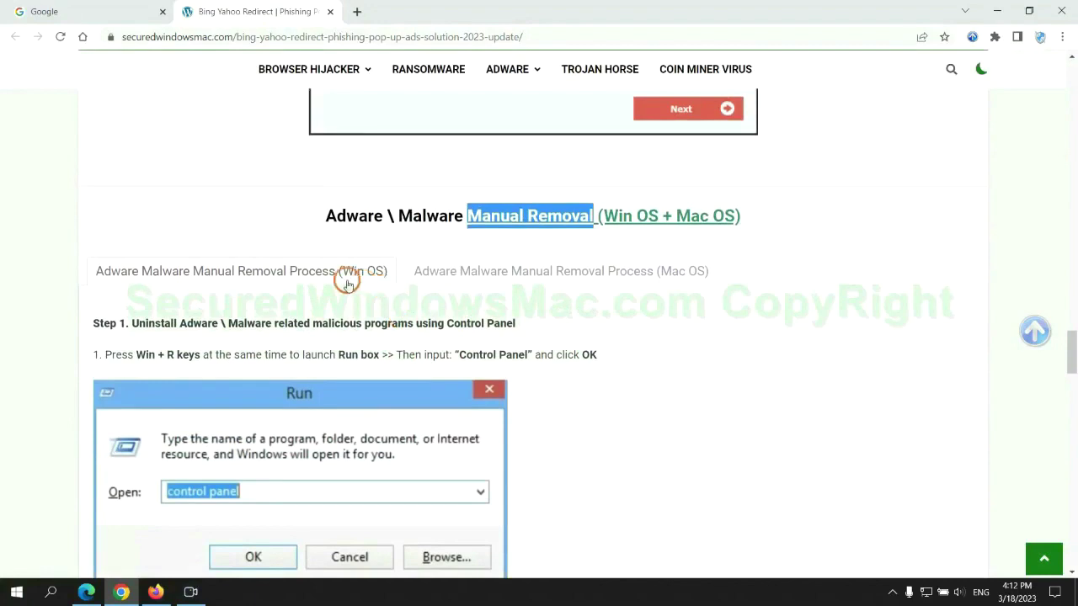
scroll(320, 312, down, 2)
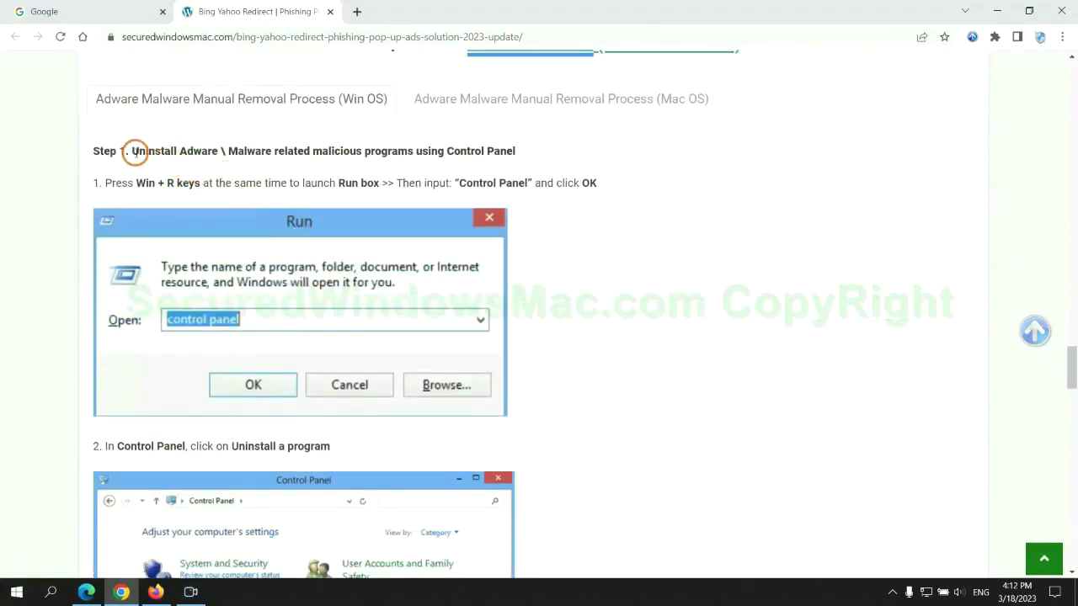
drag(147, 153, 406, 154)
click(714, 221)
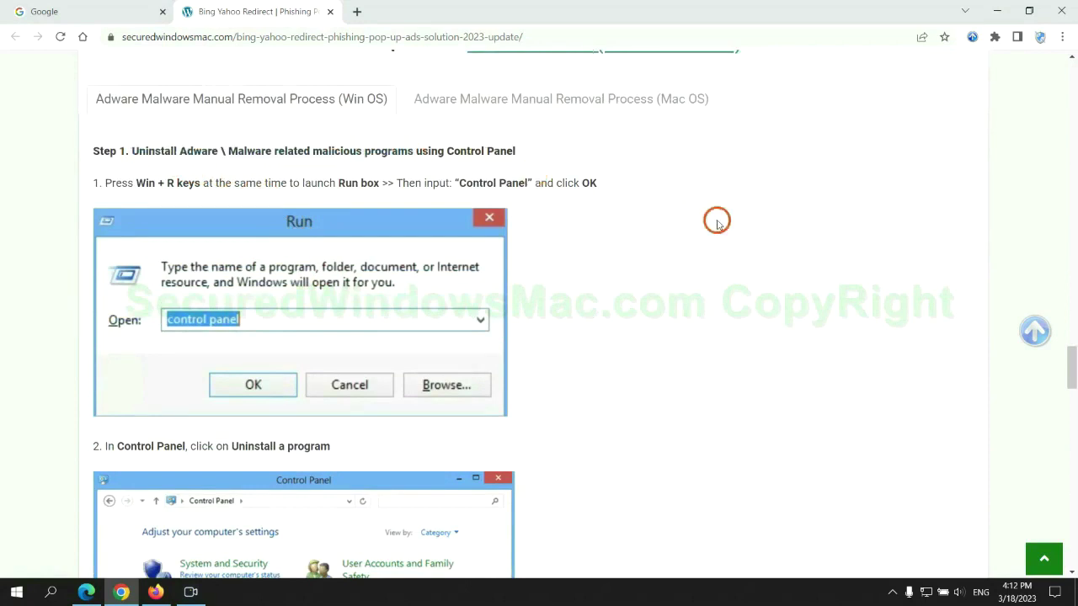
scroll(671, 220, down, 2)
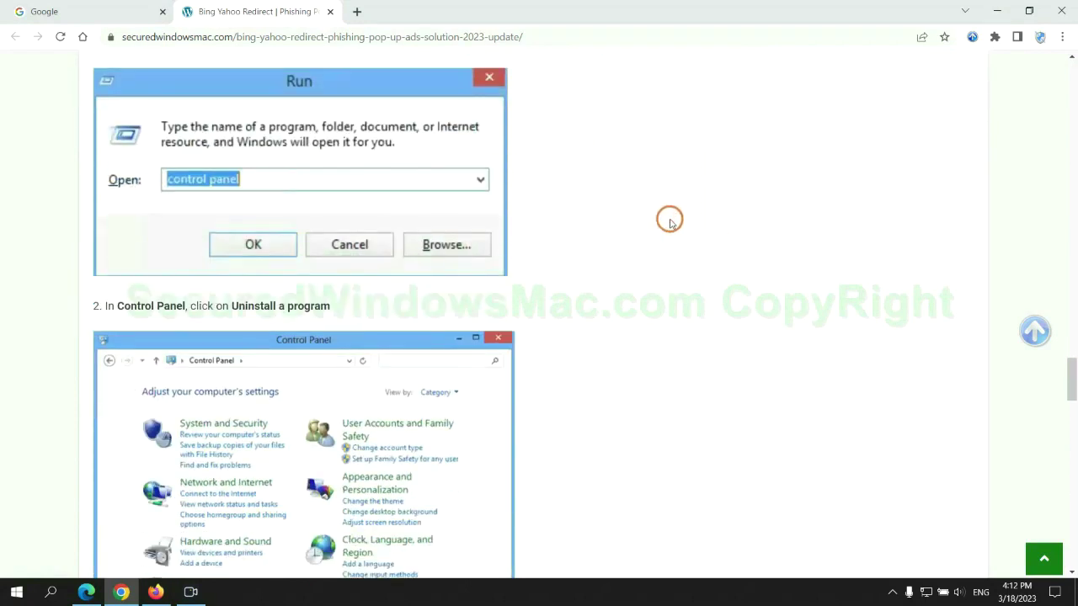
- Open Control Panel via Run, check Lantern's Uninstall/Change option in Programs and Features, then close it
key(super+r)
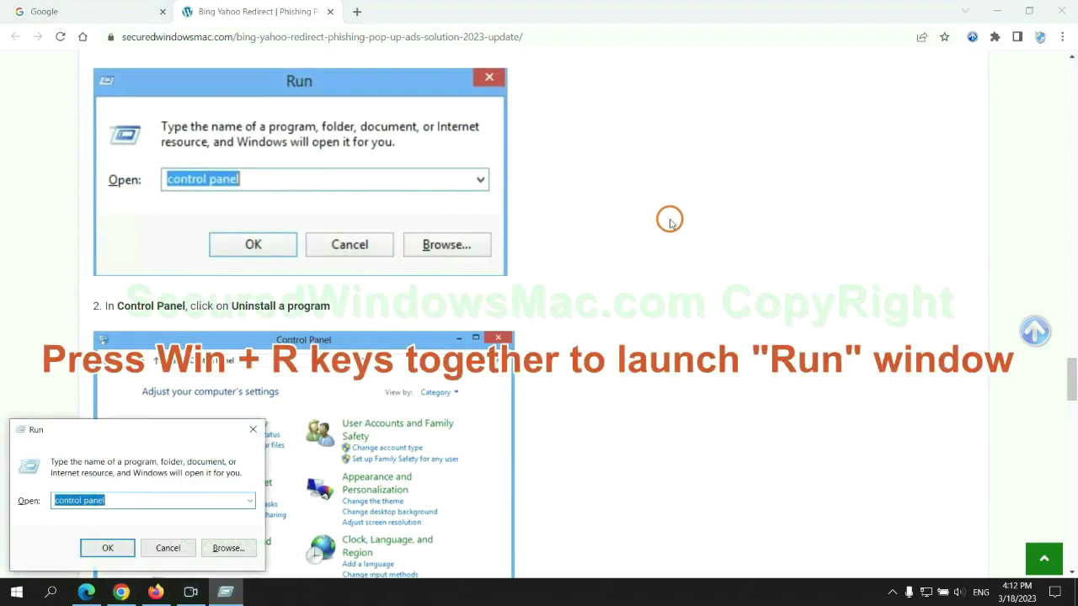
text(control)
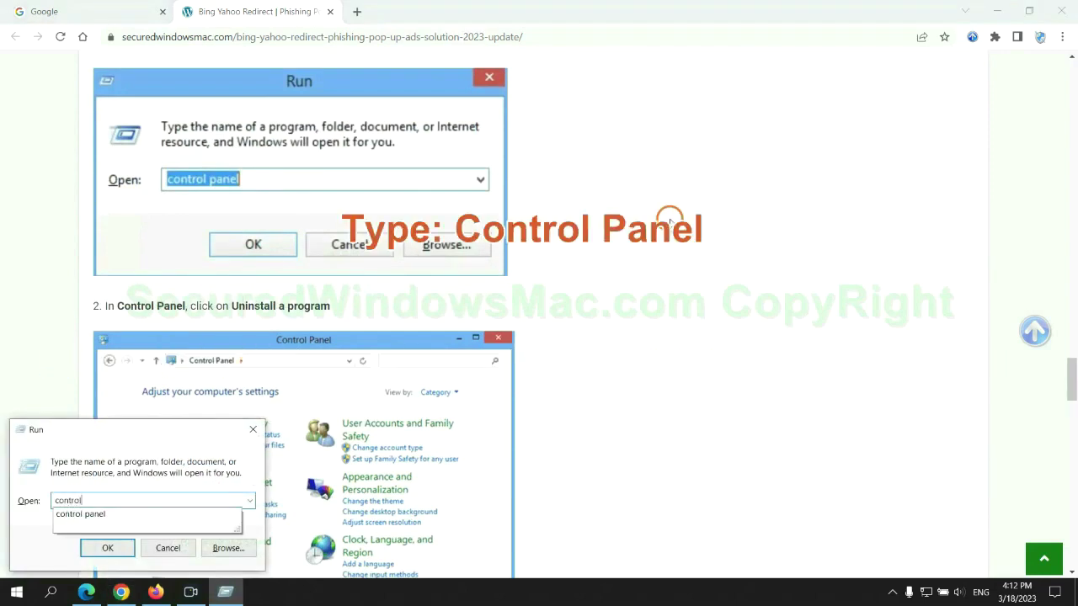
text( panel)
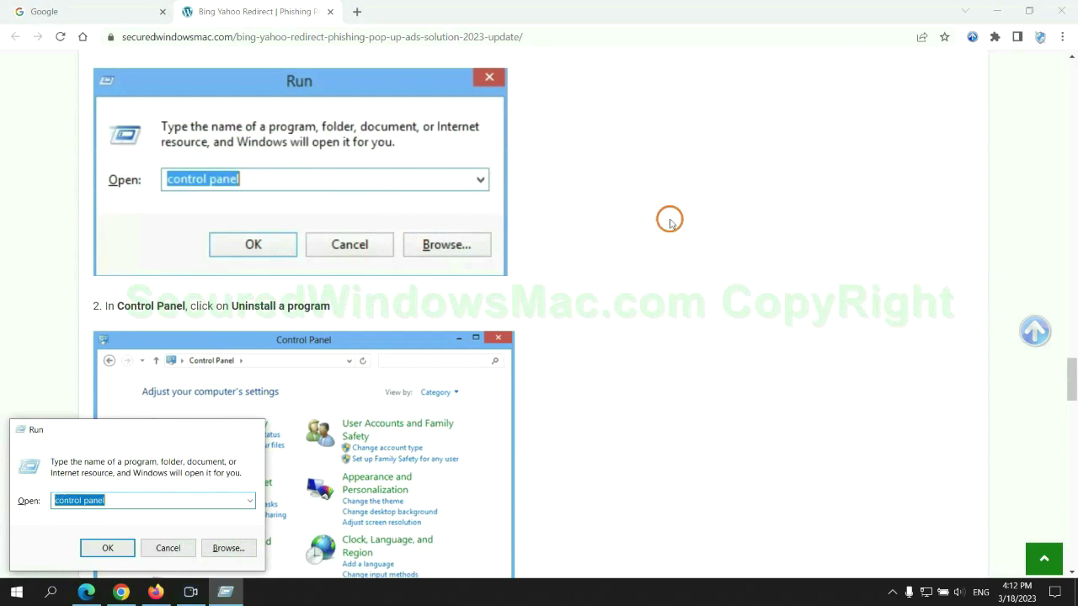
key(Return)
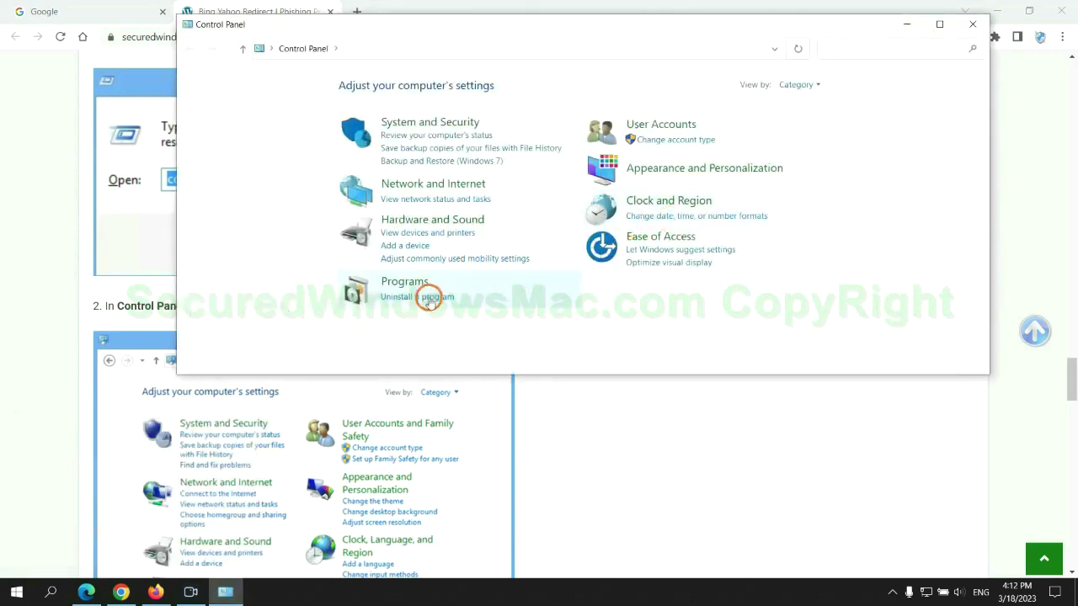
click(428, 296)
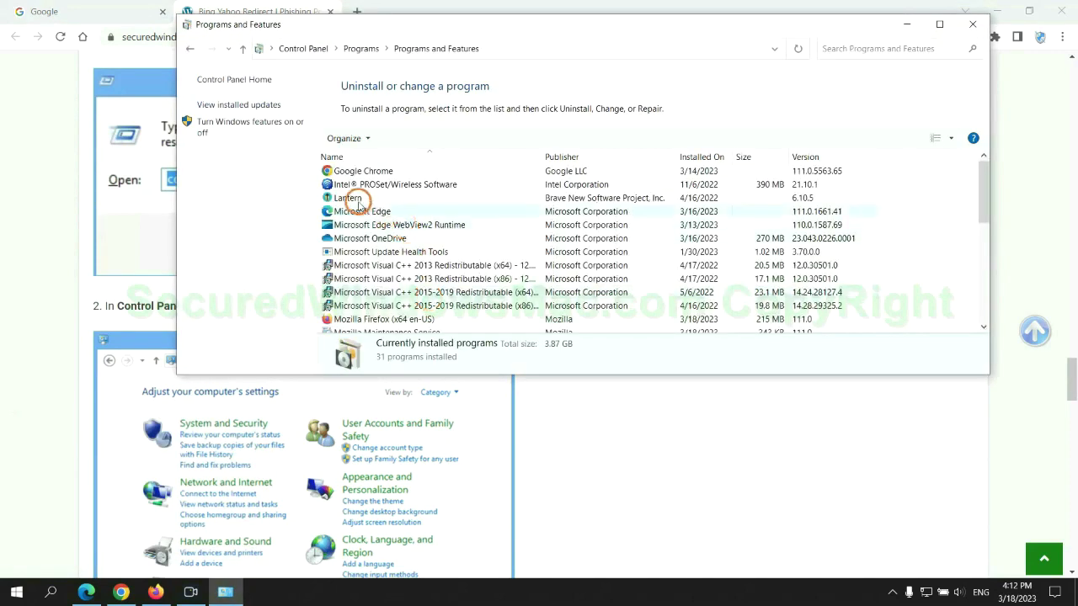
right_click(347, 202)
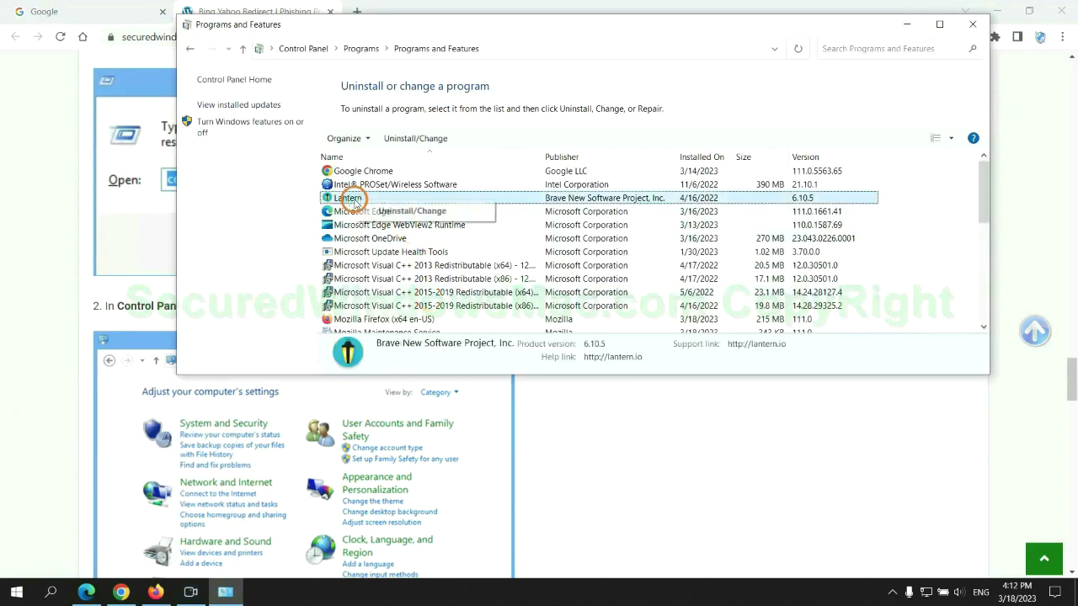
click(973, 23)
- Scroll to Step 2 and highlight 'malicious extension' in its heading
scroll(316, 360, down, 5)
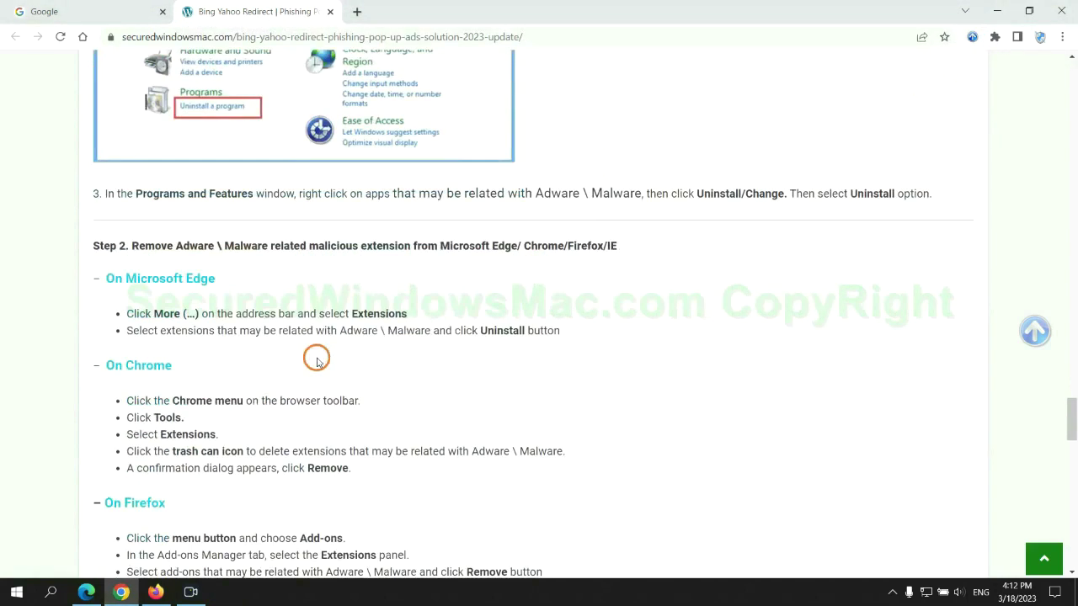
drag(304, 249, 421, 244)
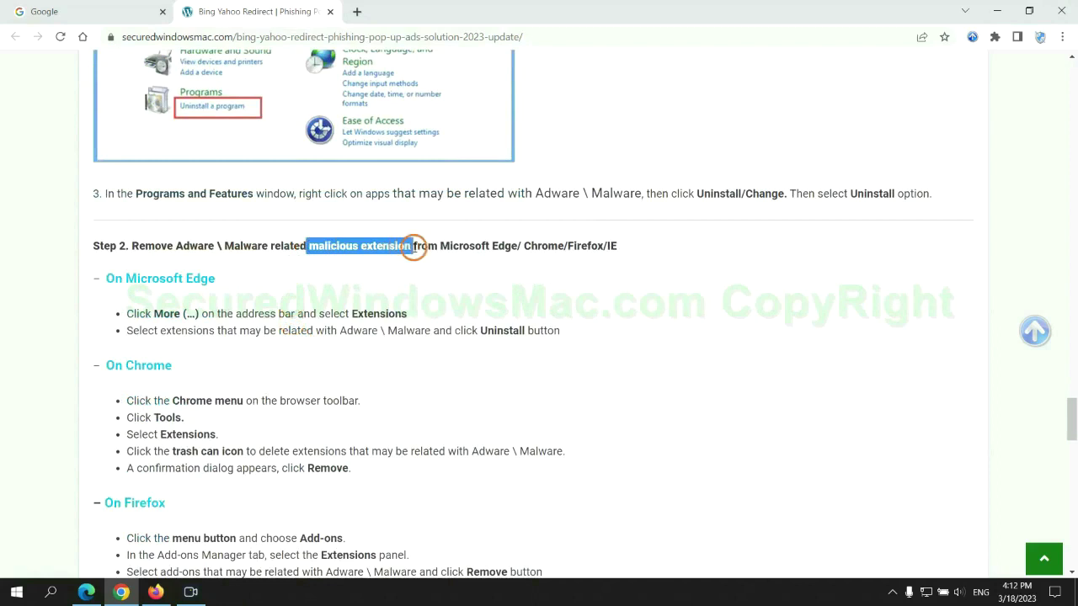
click(432, 267)
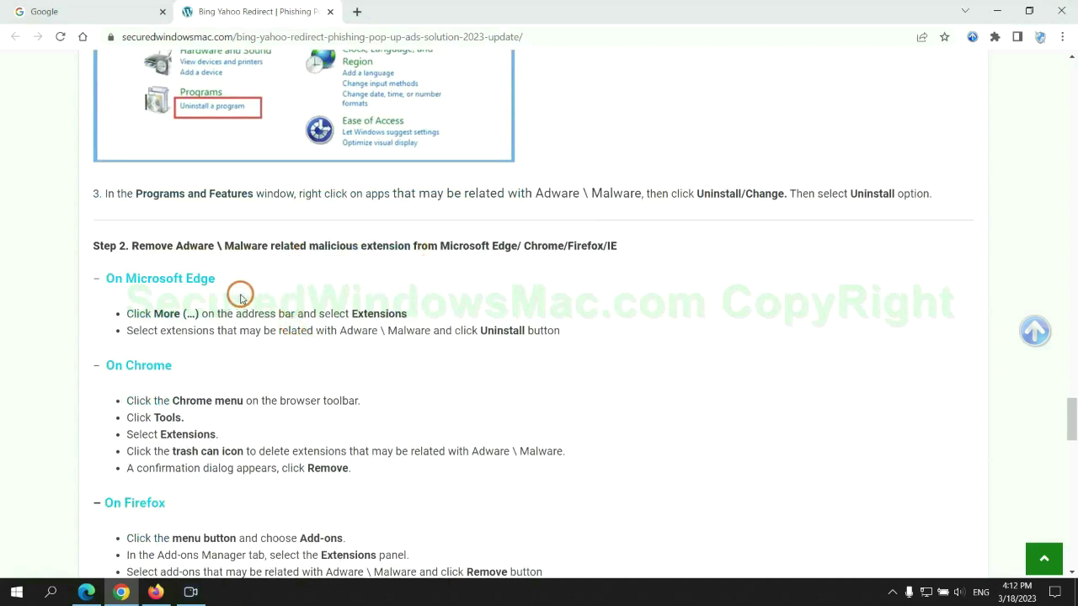
- In Microsoft Edge, remove the McAfee WebAdvisor extension and close the Extensions page
click(86, 581)
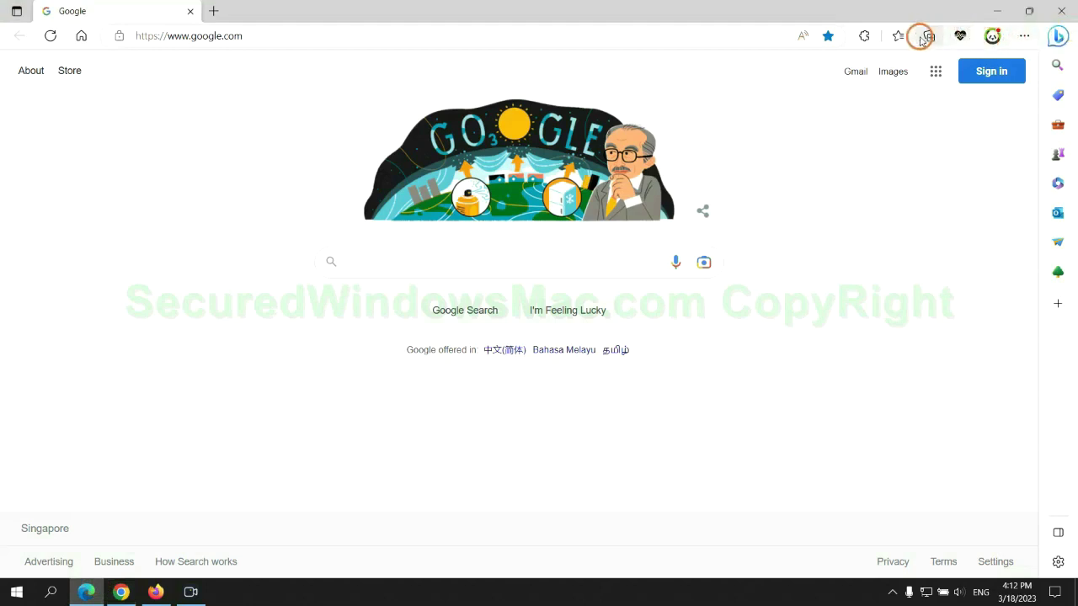
click(893, 37)
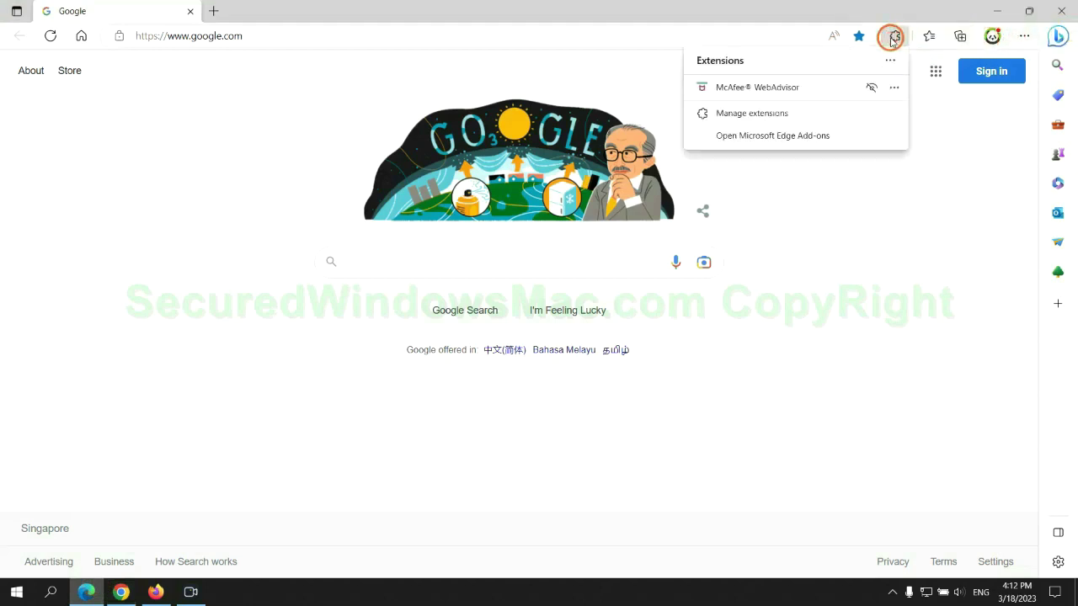
click(748, 113)
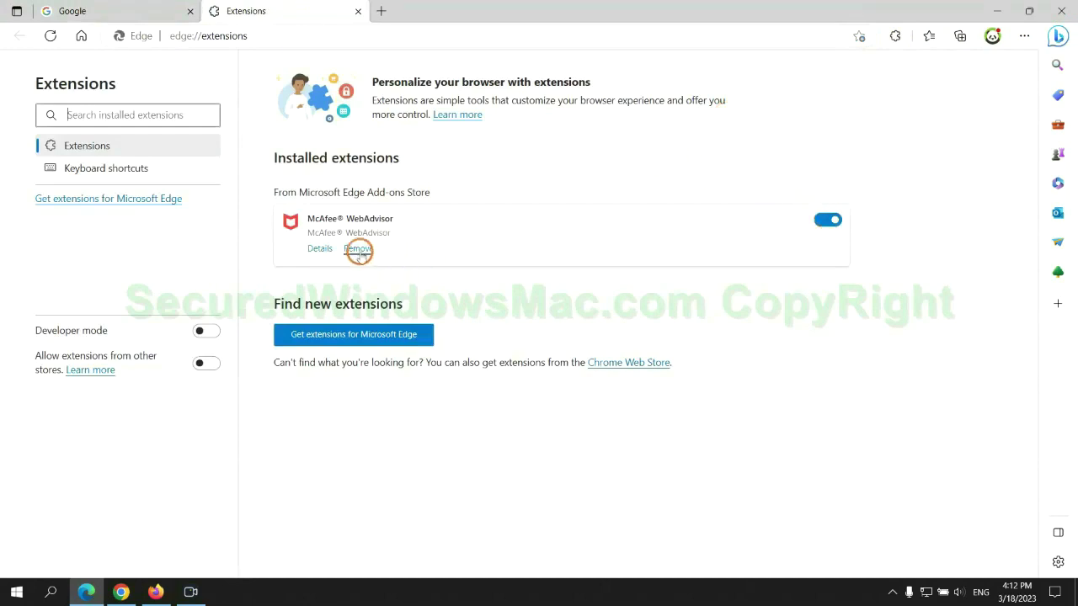
click(358, 249)
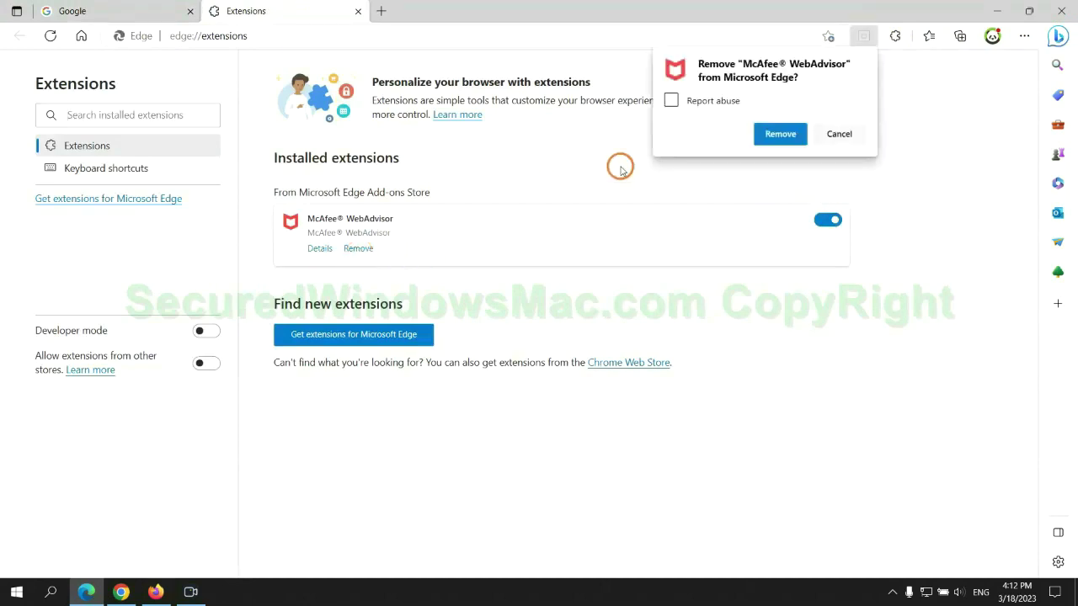
click(775, 134)
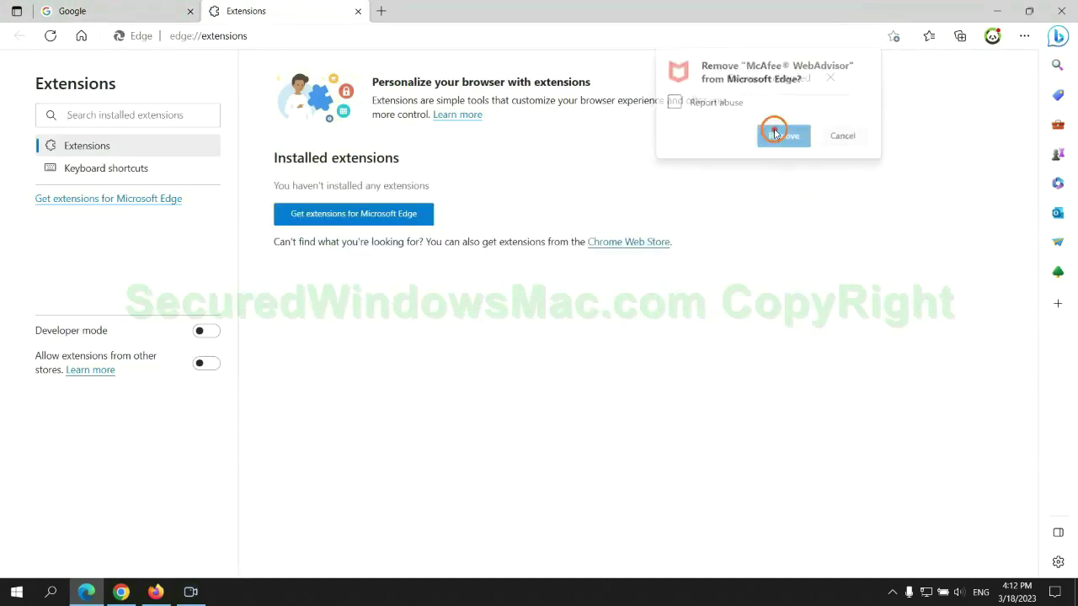
click(358, 11)
- In Chrome, remove the Ecosia extension via Manage extensions and close its farewell page
click(131, 594)
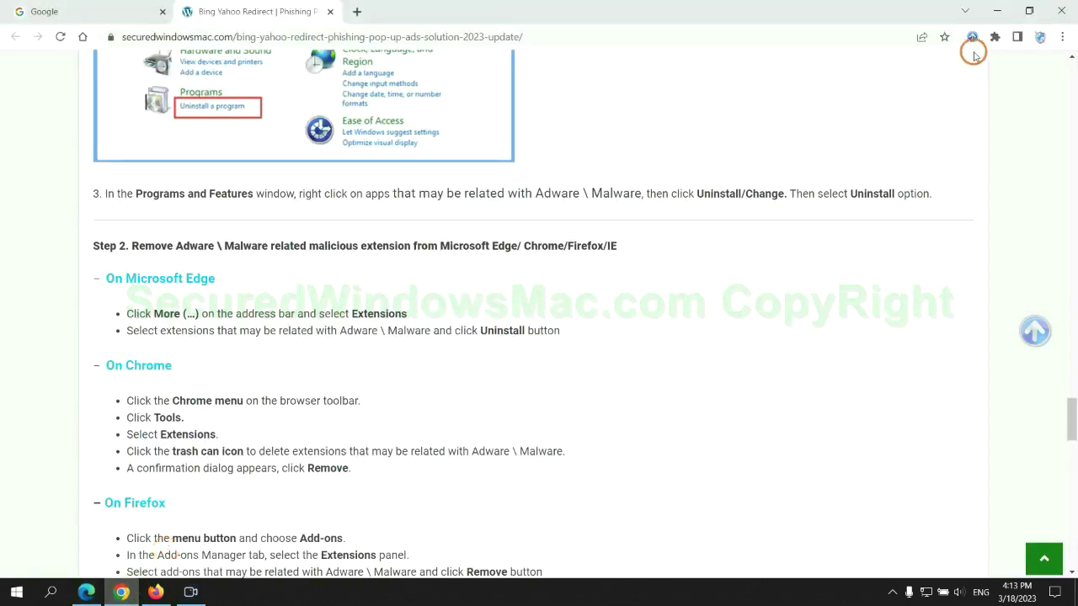
click(995, 36)
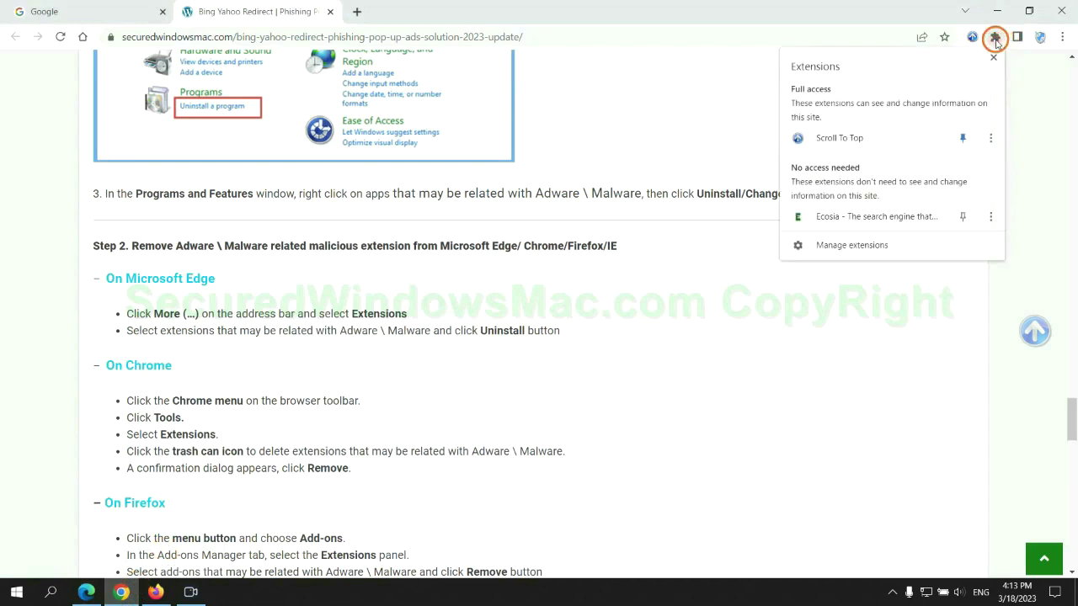
click(873, 246)
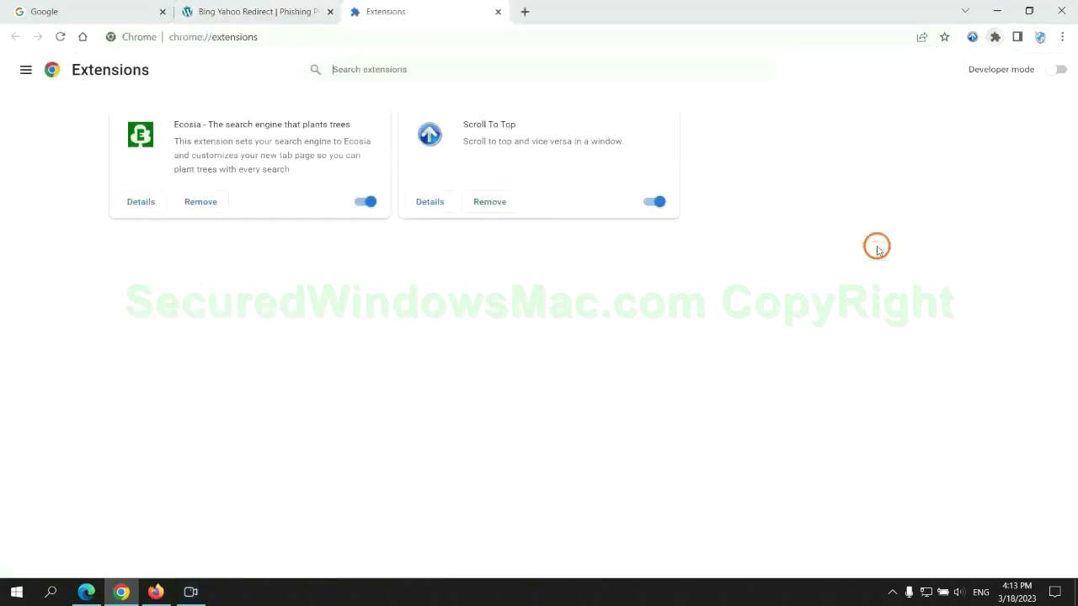
click(201, 201)
click(893, 150)
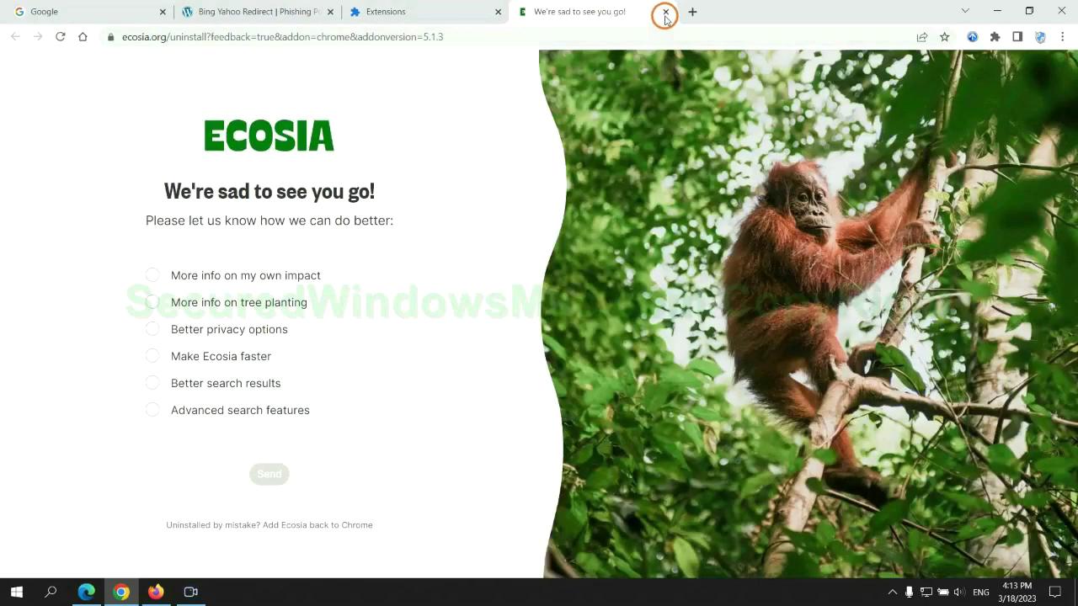
click(665, 12)
click(157, 589)
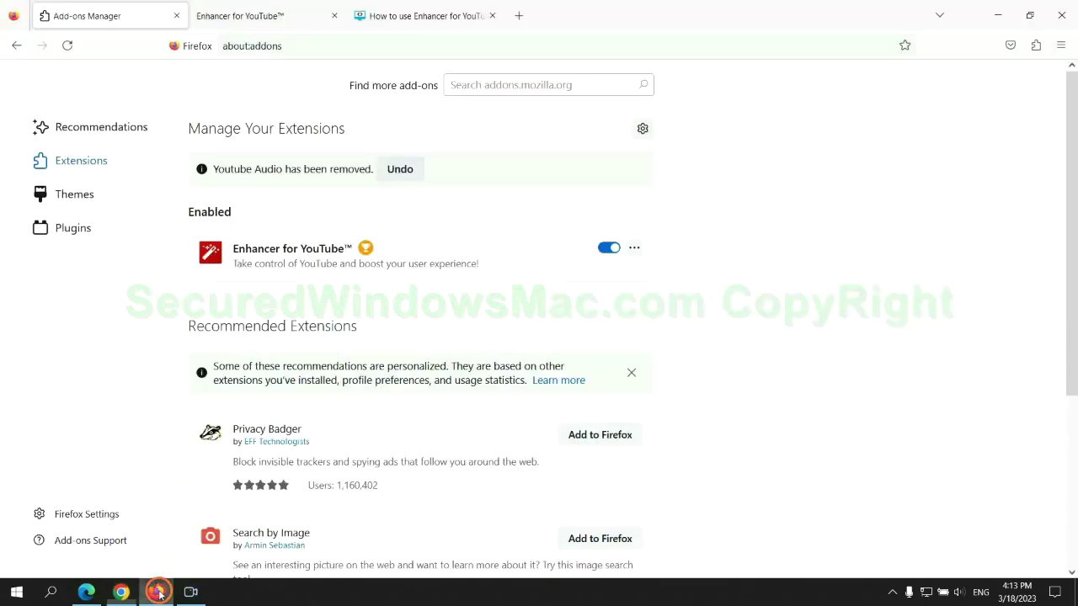
- Remove the Enhancer for YouTube add-on from Firefox's Add-ons Manager
click(1035, 46)
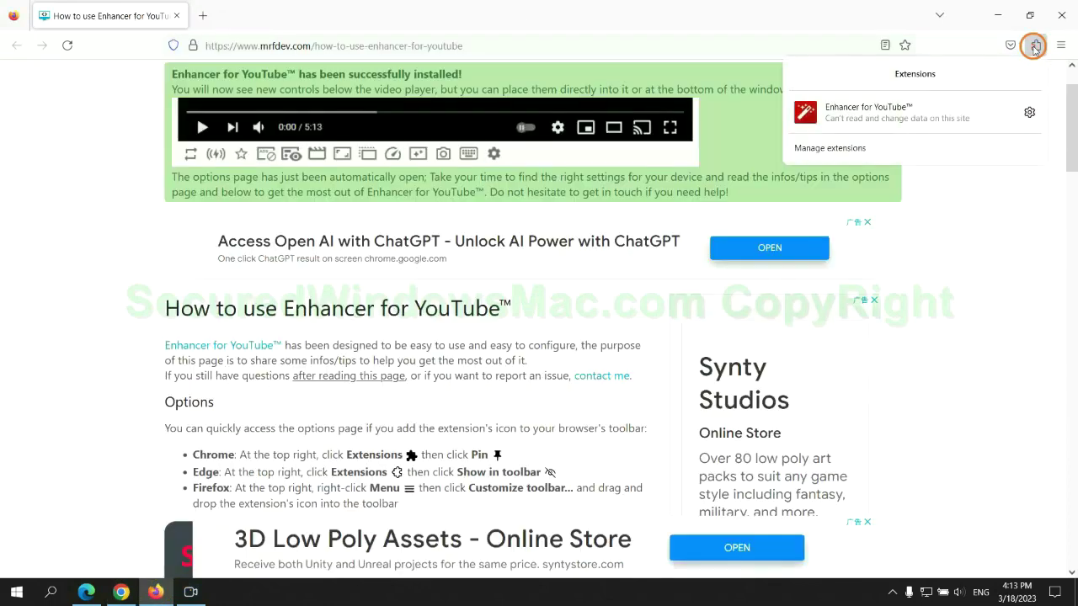
click(926, 144)
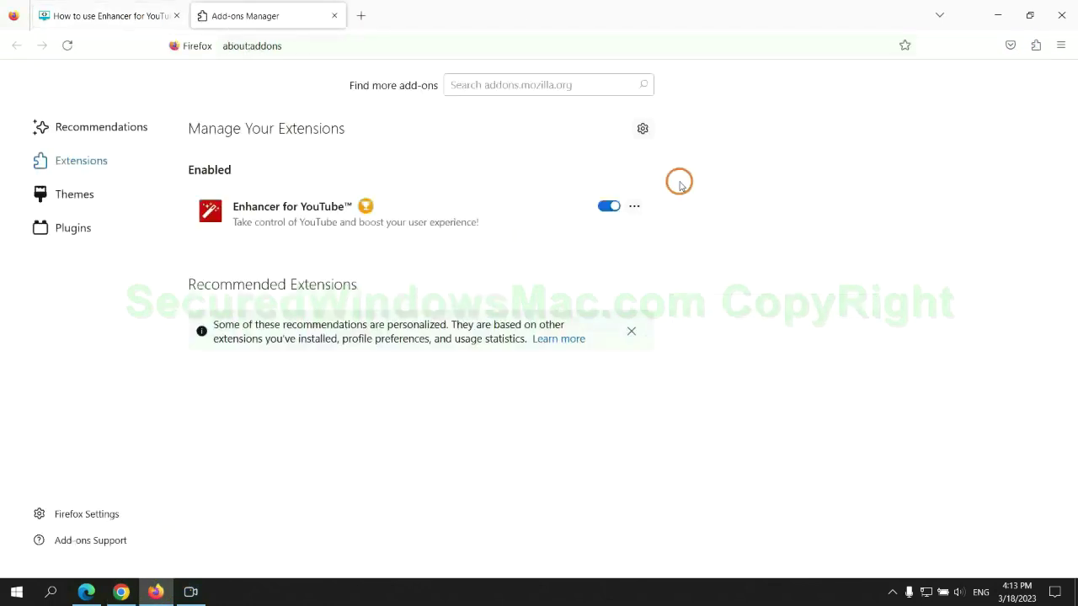
click(635, 206)
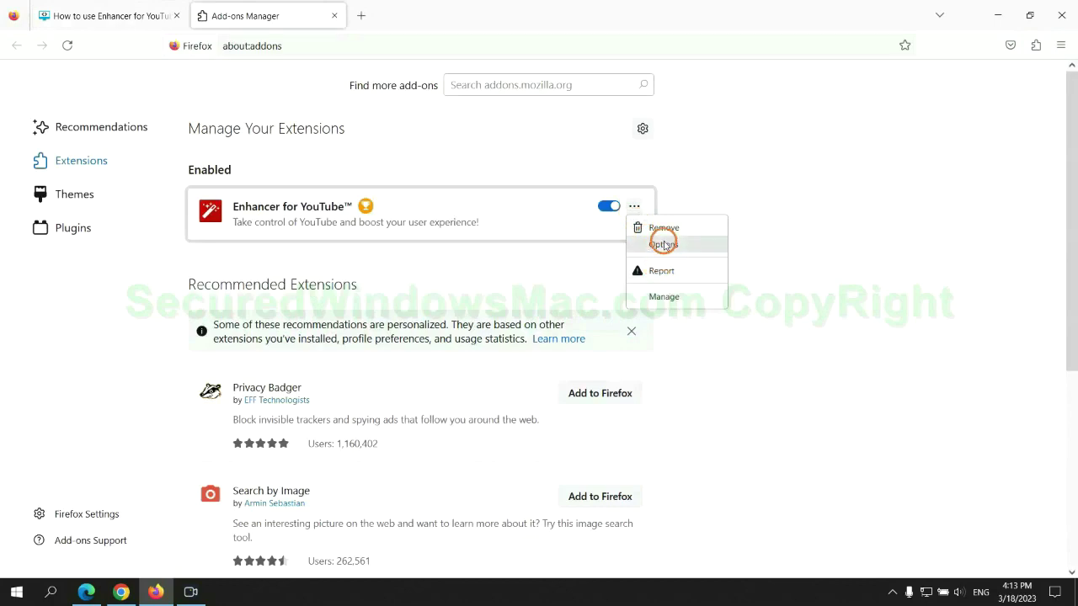
click(662, 227)
click(593, 128)
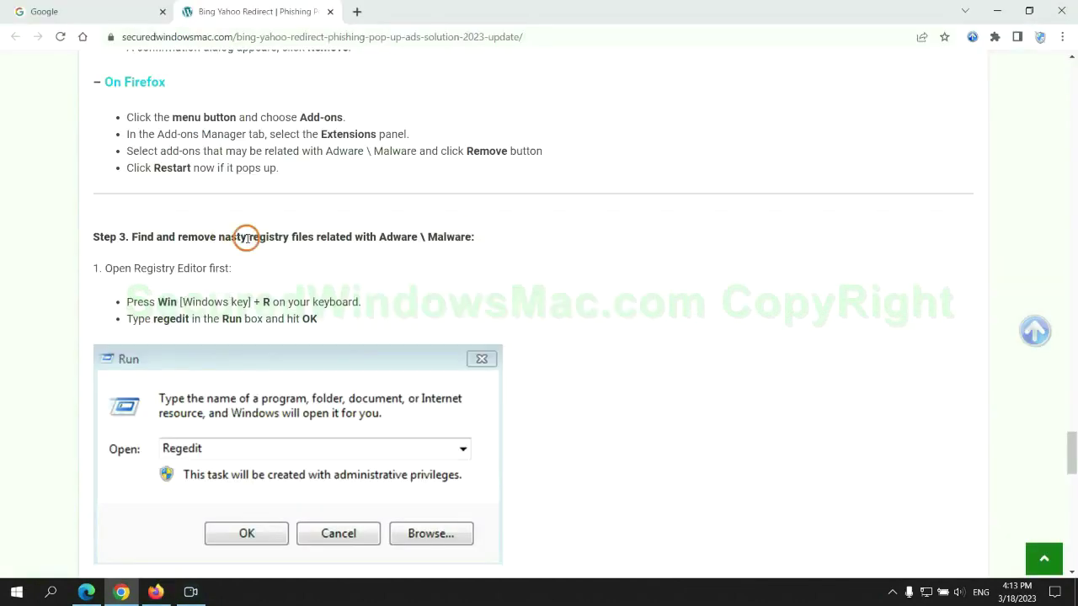
- Highlight the Step 3 Registry Editor instructions in the guide and scroll on
drag(250, 236, 313, 269)
click(313, 270)
scroll(313, 270, down, 3)
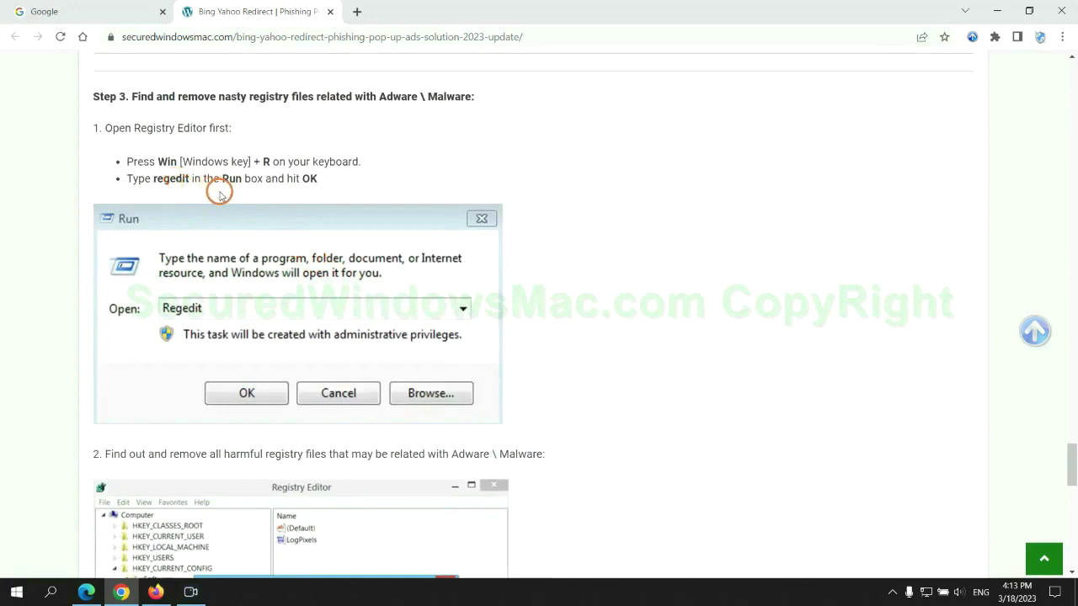
- Open regedit, search the registry for 'App', and inspect the found StoreAppsOnTaskbar value
key(super+r)
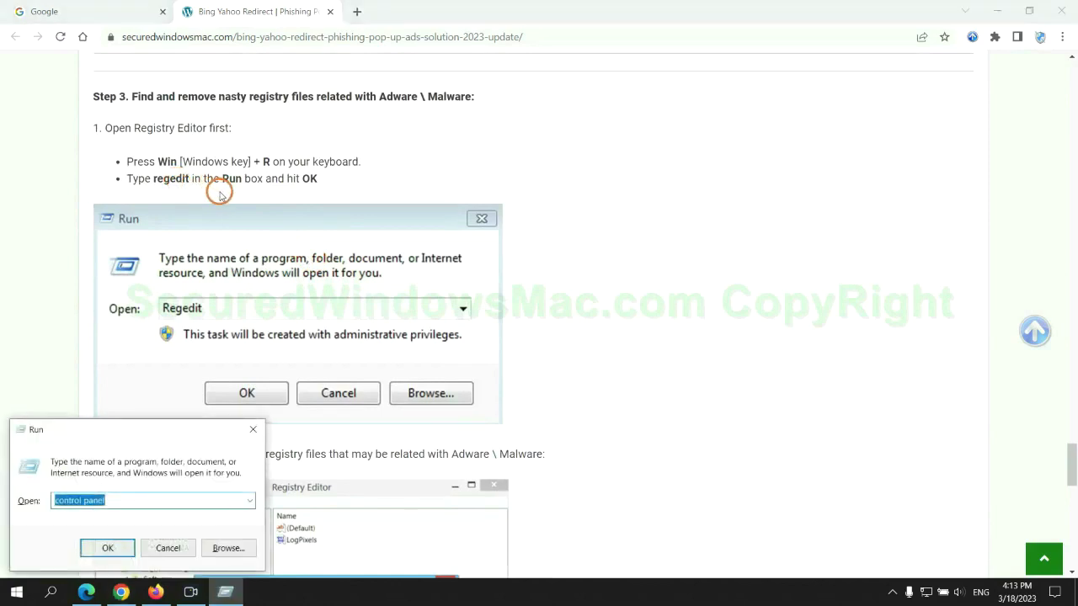
text(rege)
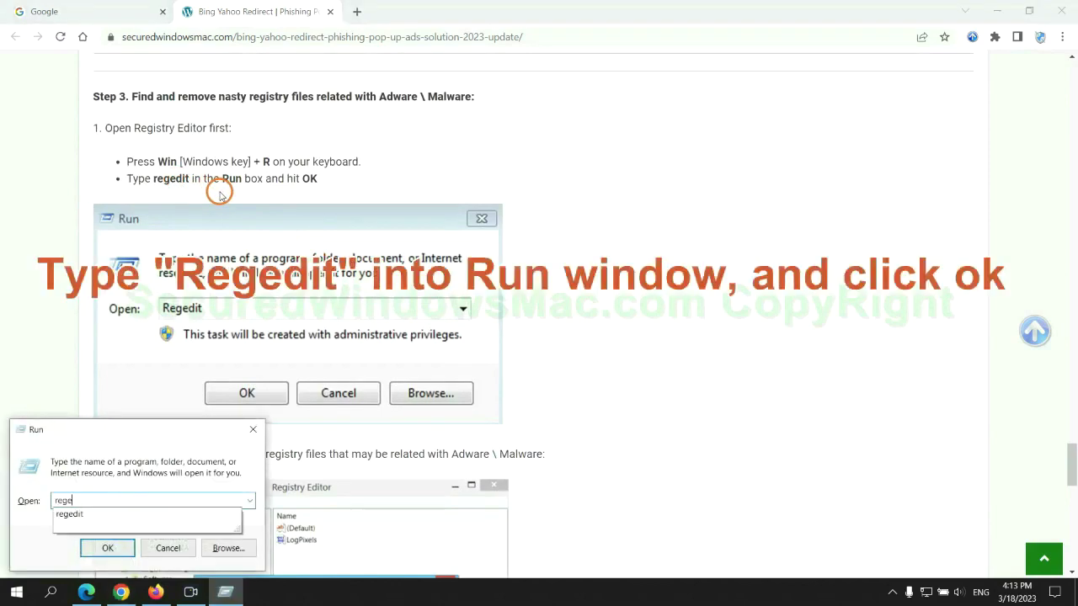
text(dit)
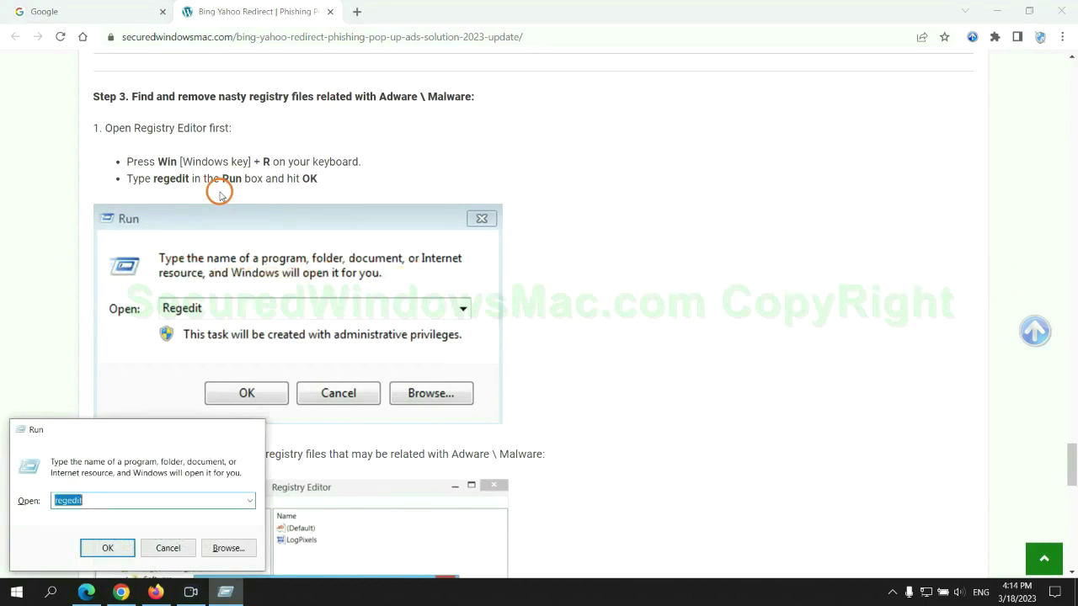
key(Return)
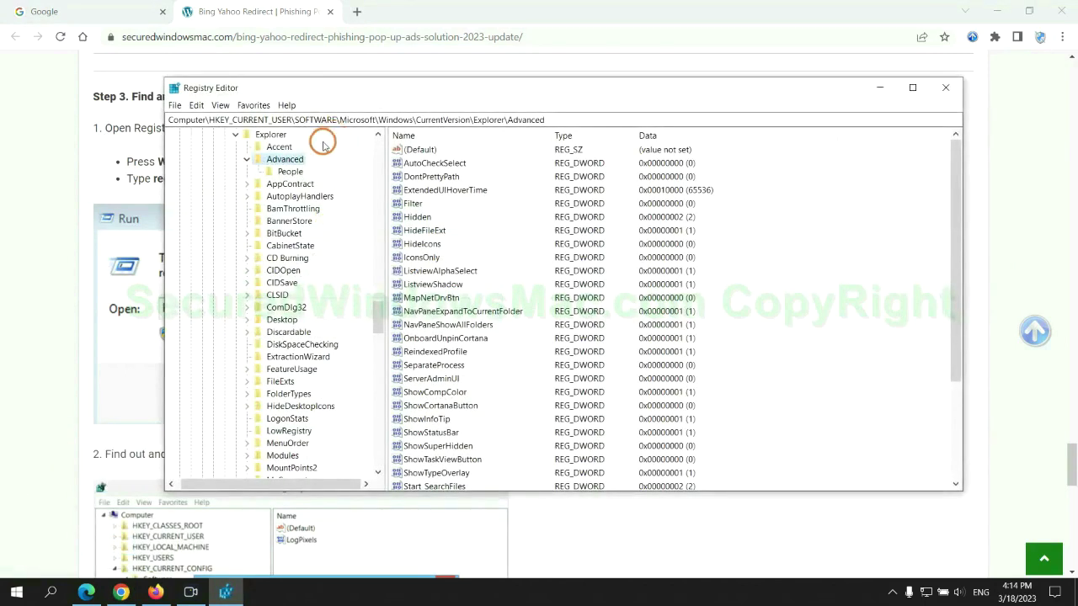
click(196, 105)
click(221, 203)
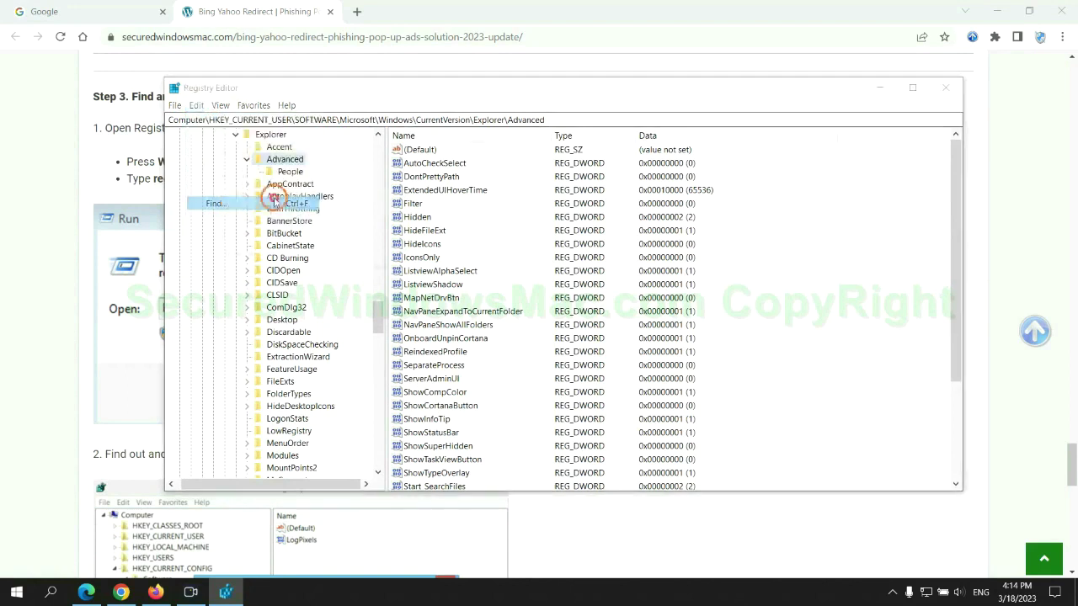
text(Apps)
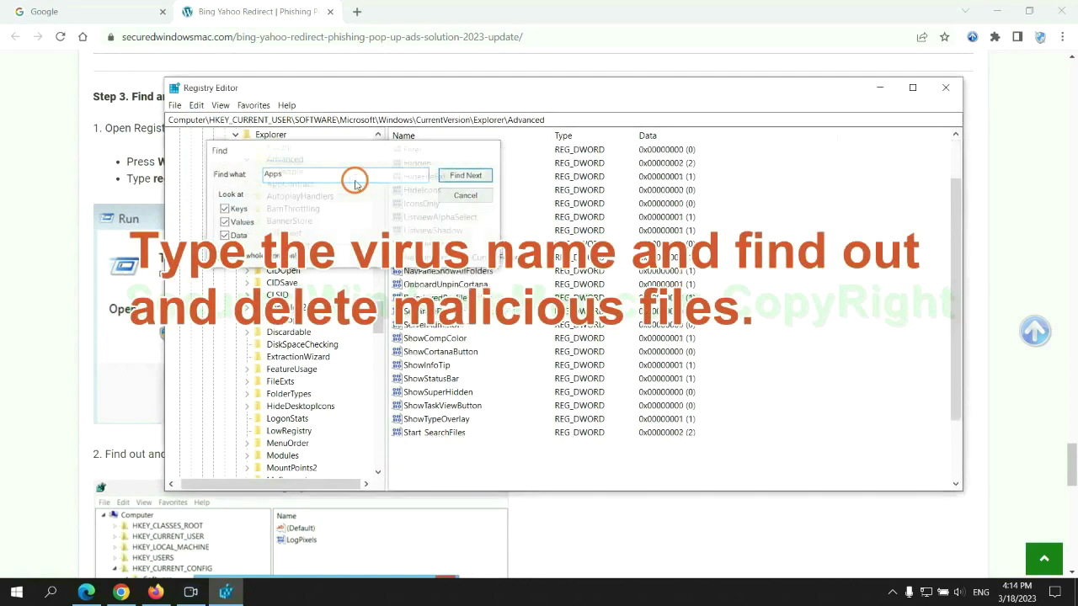
key(Return)
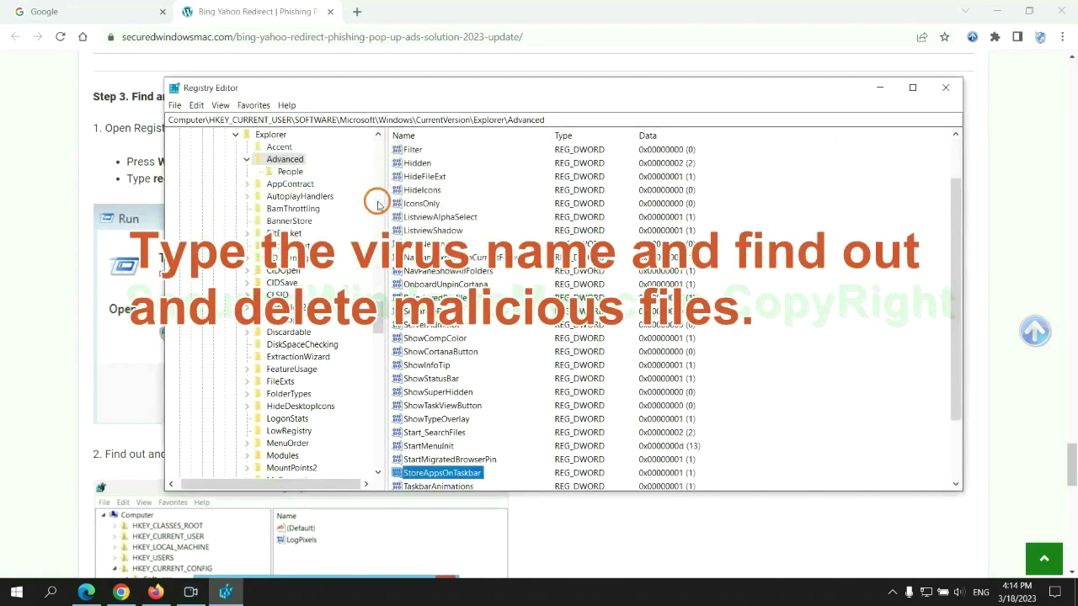
scroll(616, 357, down, 2)
right_click(480, 393)
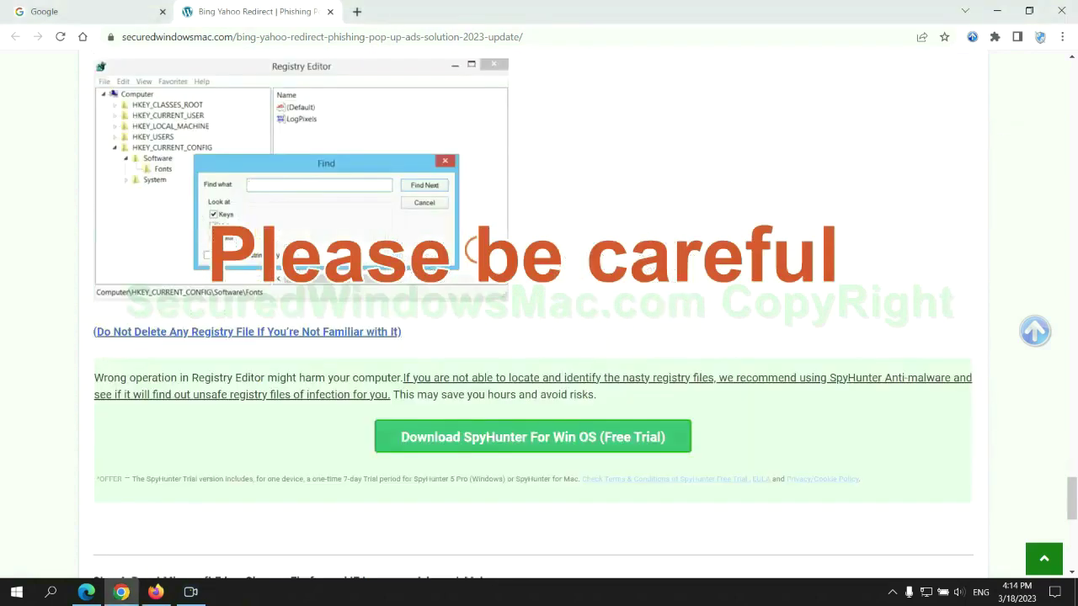
- Scroll the guide to Step 4's browser resets, select the word Reset, then bring up Microsoft Edge
scroll(476, 253, down, 1)
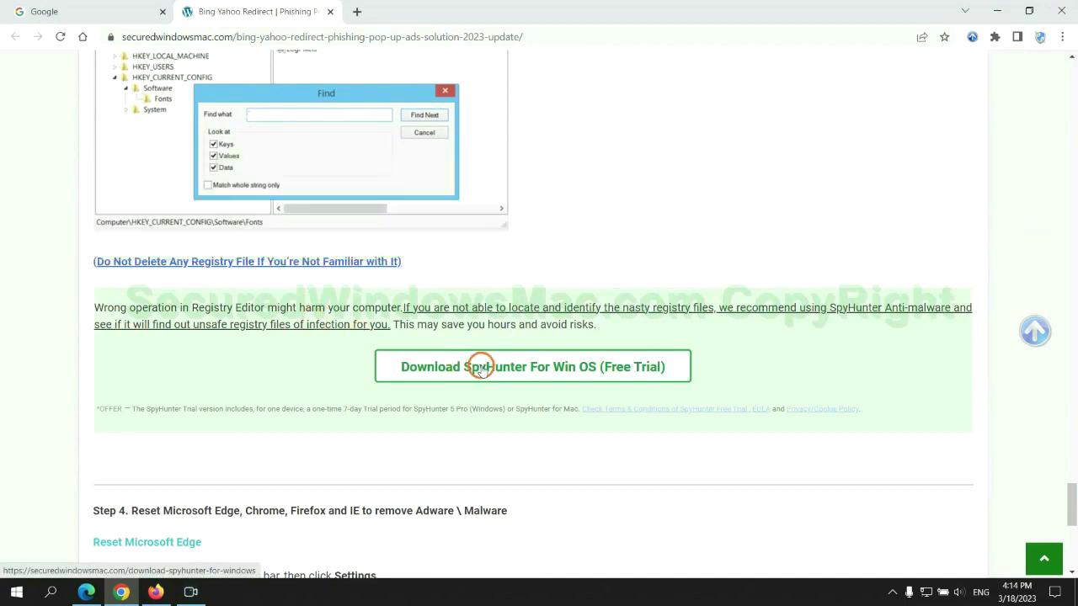
scroll(480, 368, down, 5)
double_click(144, 89)
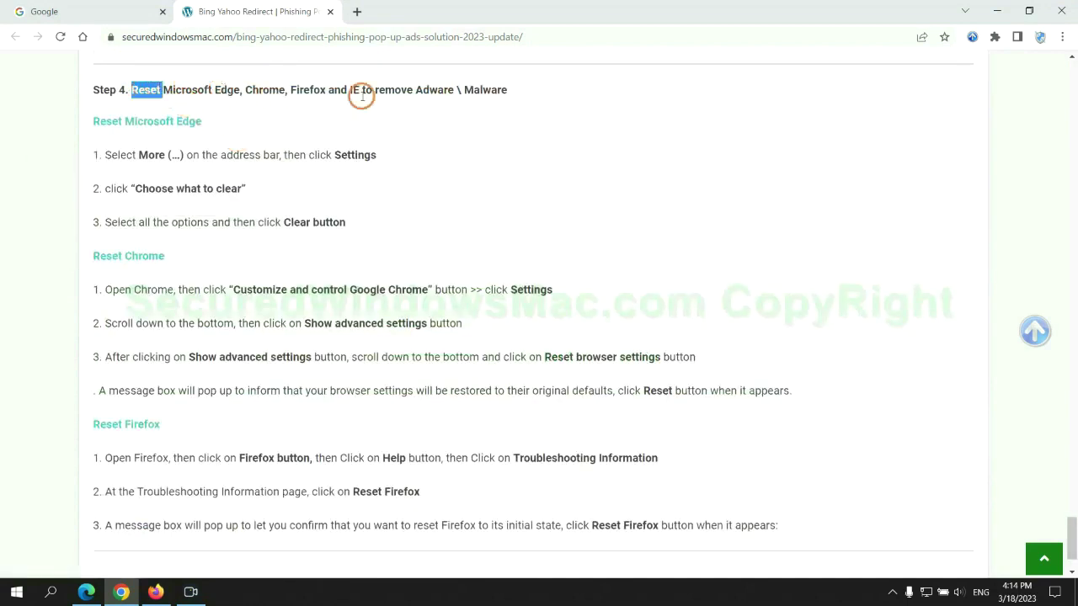
click(408, 120)
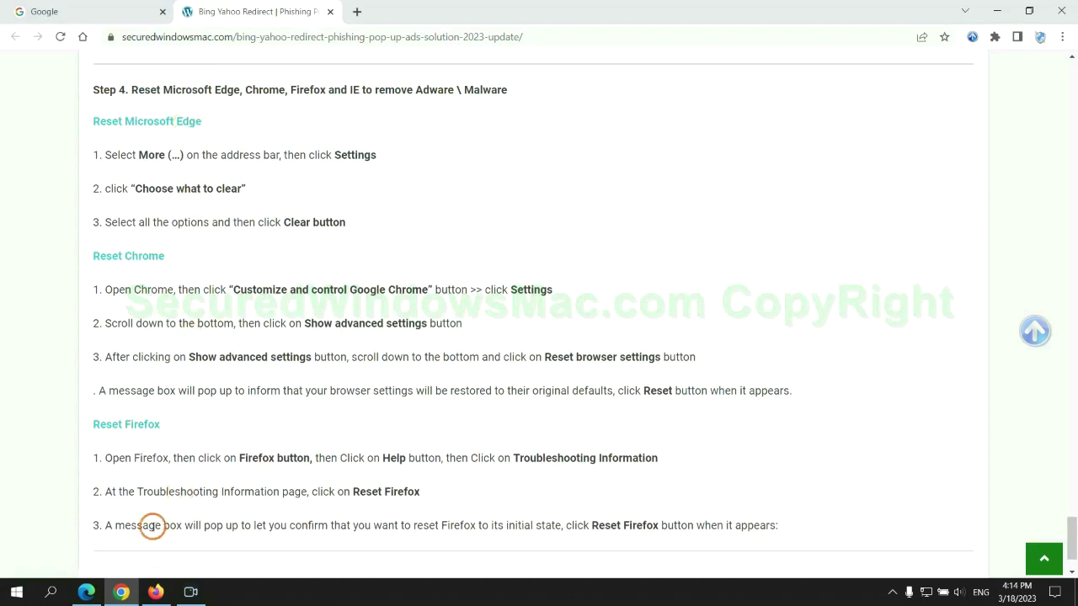
click(86, 592)
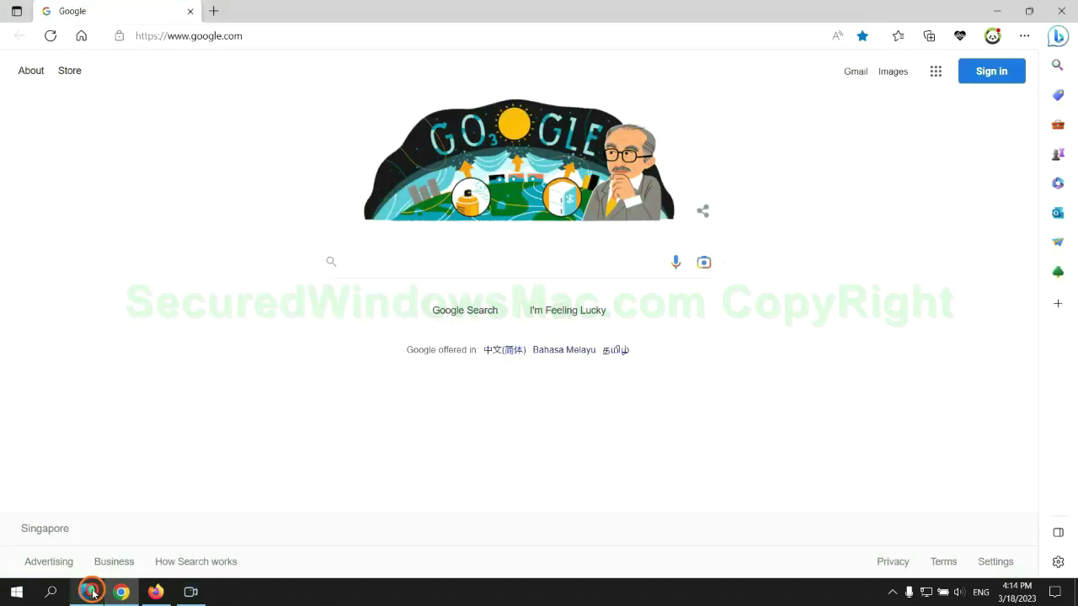
- Open Edge's Clear browsing data dialog set to All time with history, cookies and cached files
click(1021, 42)
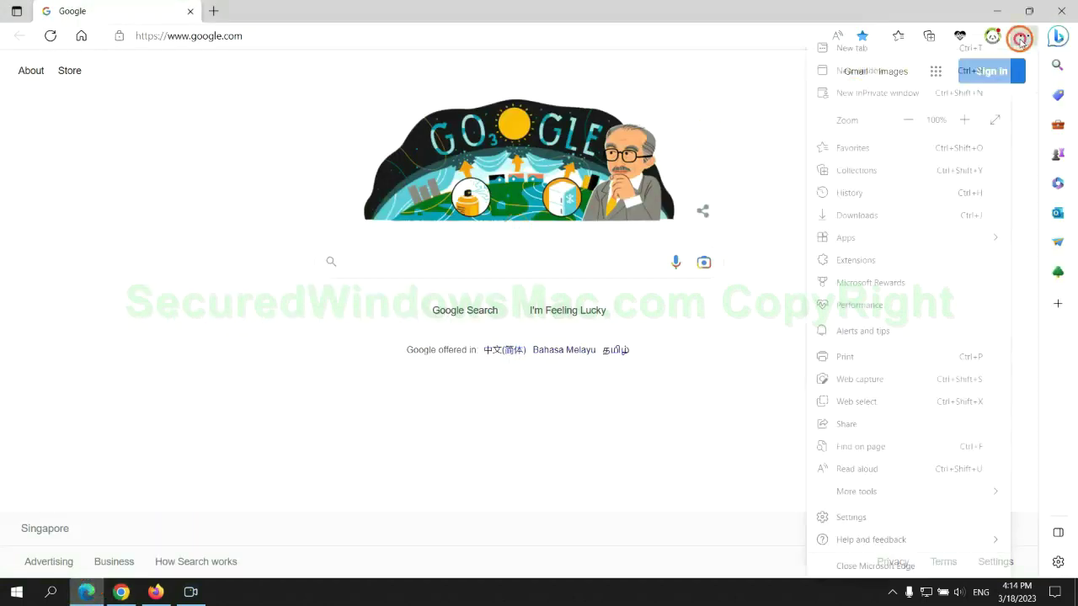
click(848, 519)
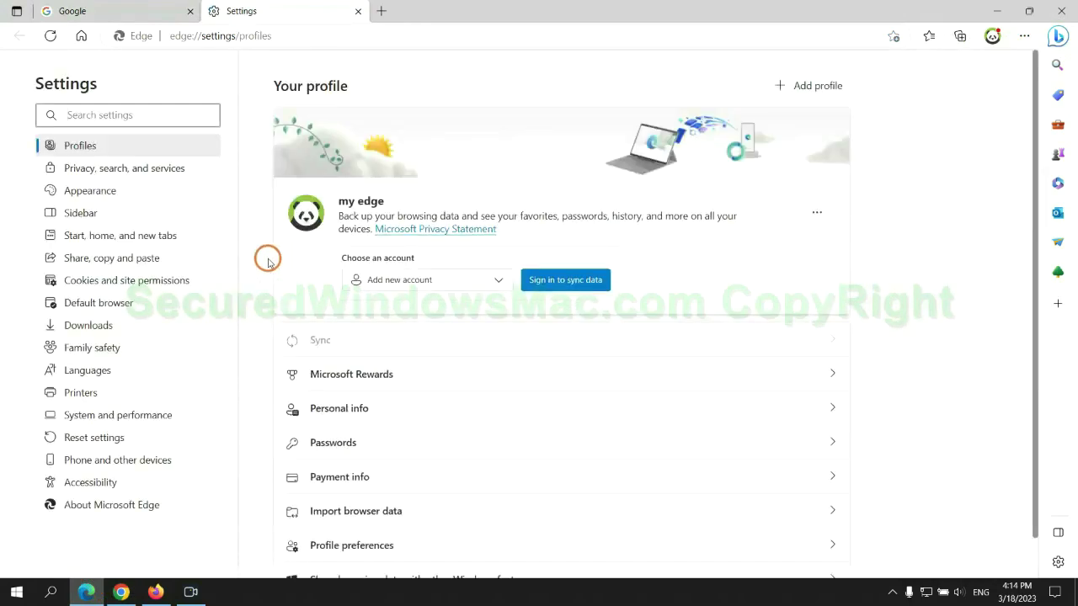
click(178, 177)
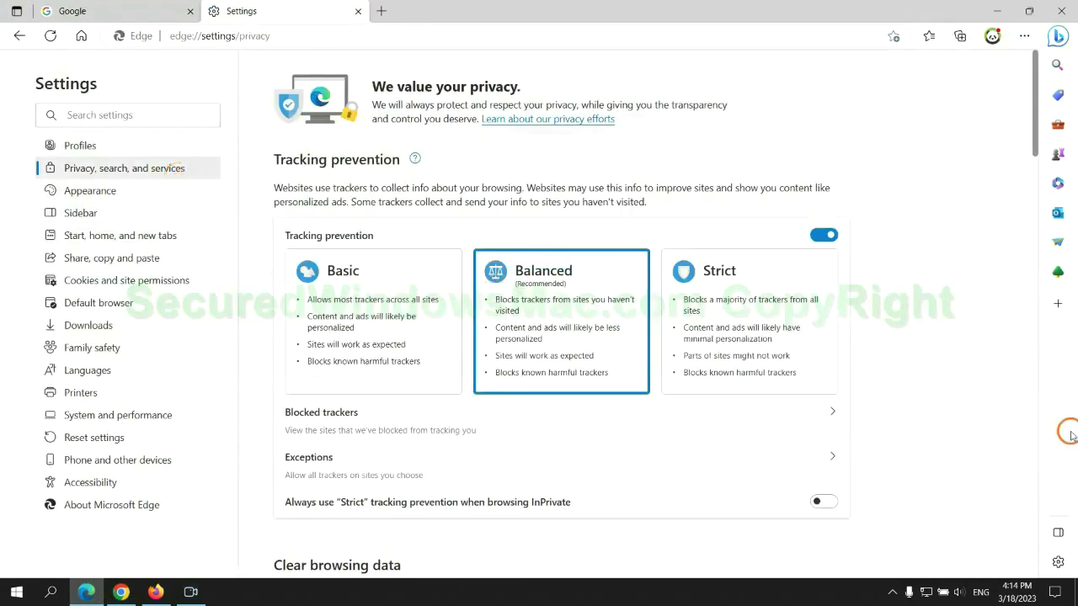
scroll(921, 385, down, 3)
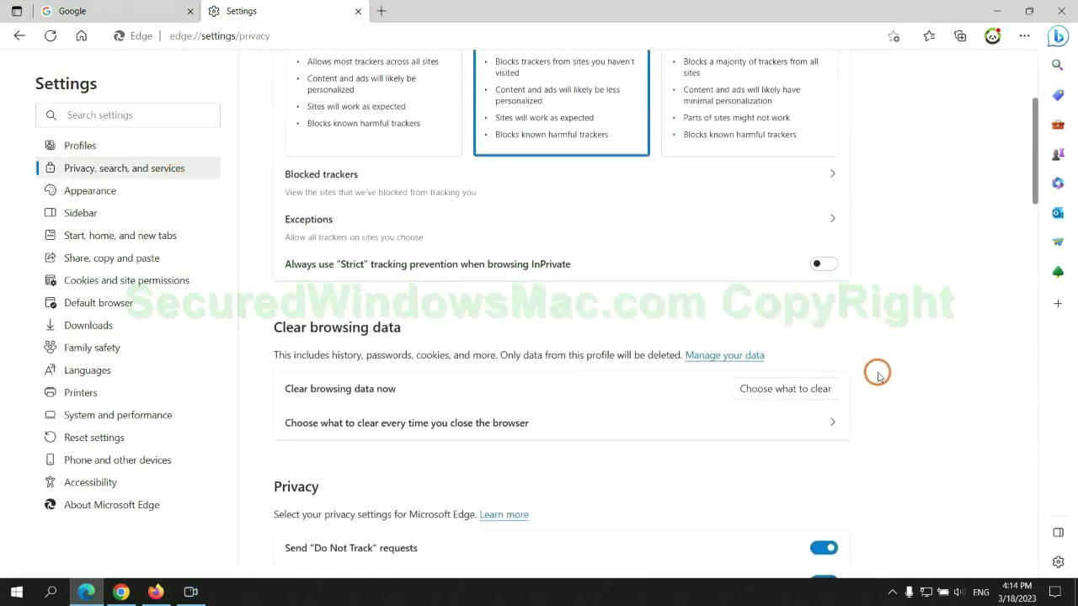
click(798, 389)
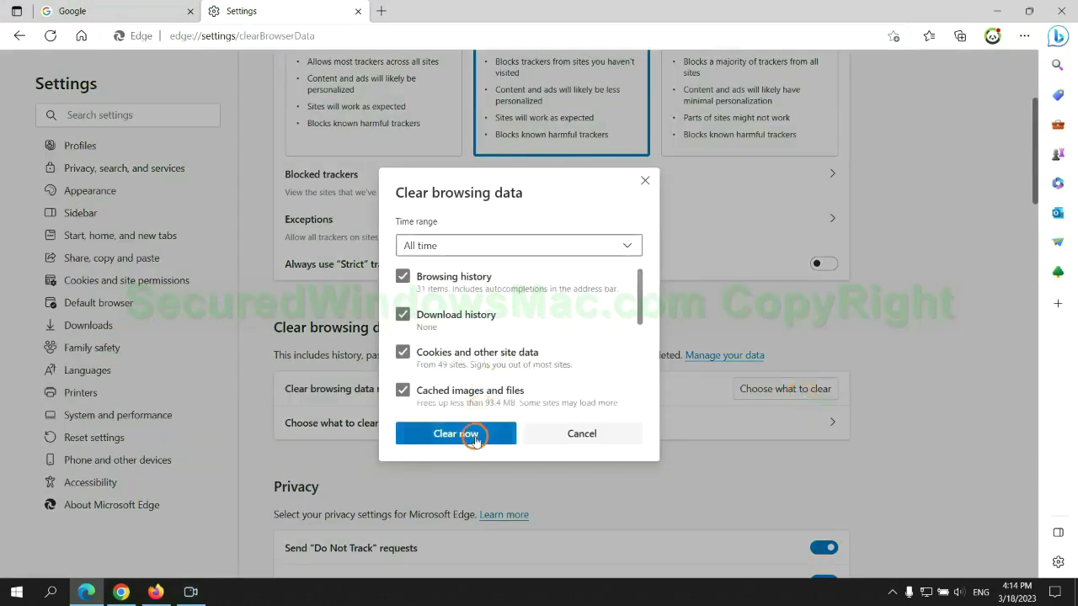
- In Chrome settings, open the Reset settings confirmation for restoring original defaults
click(123, 590)
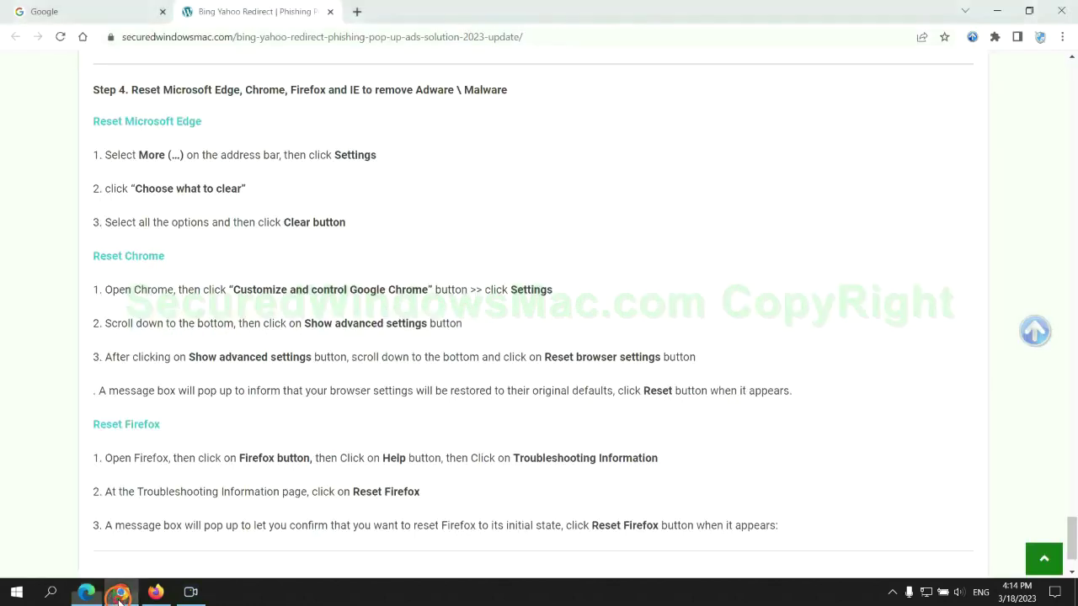
click(1061, 37)
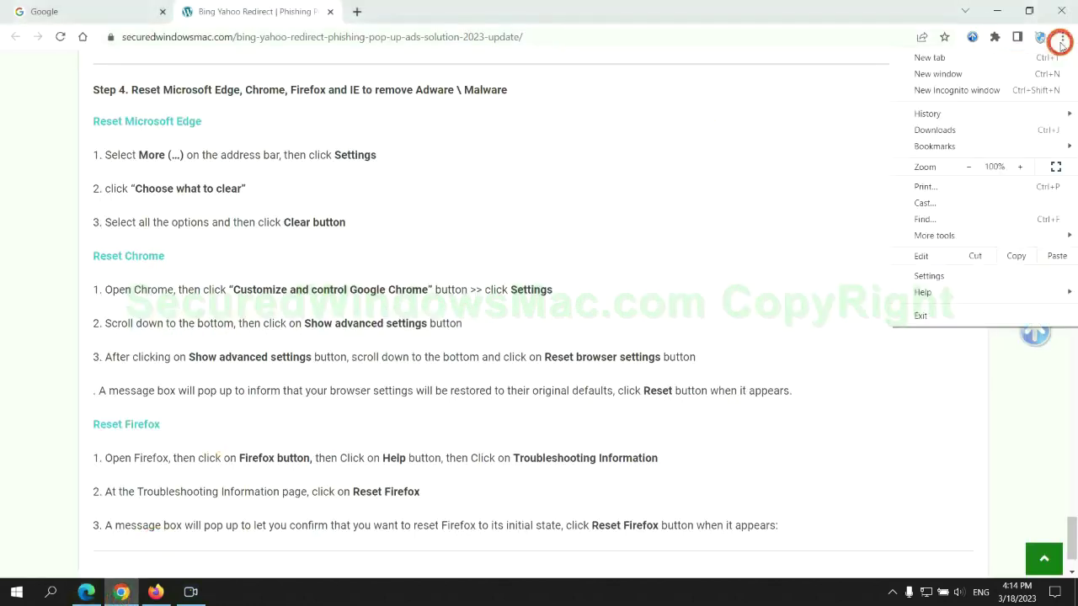
click(934, 274)
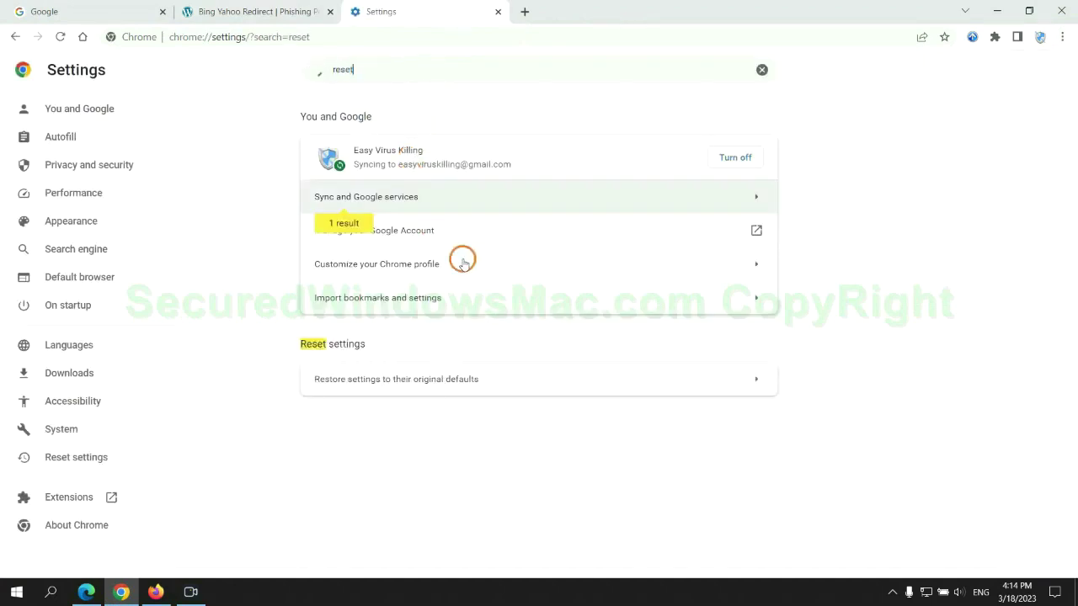
click(565, 376)
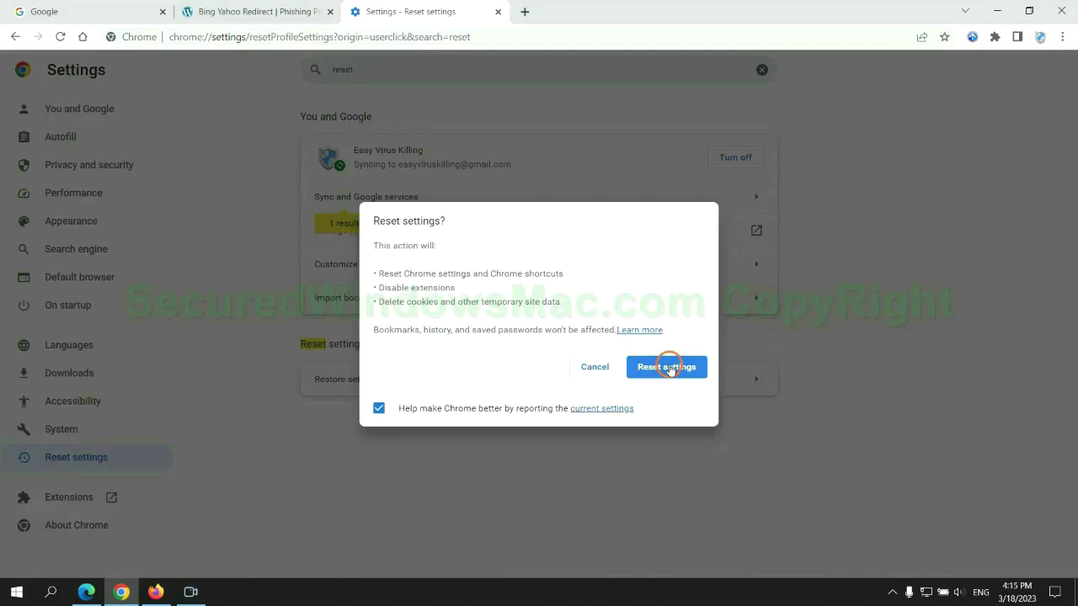
- Open Firefox's Troubleshooting Information page and bring up the Refresh Firefox confirmation
click(156, 592)
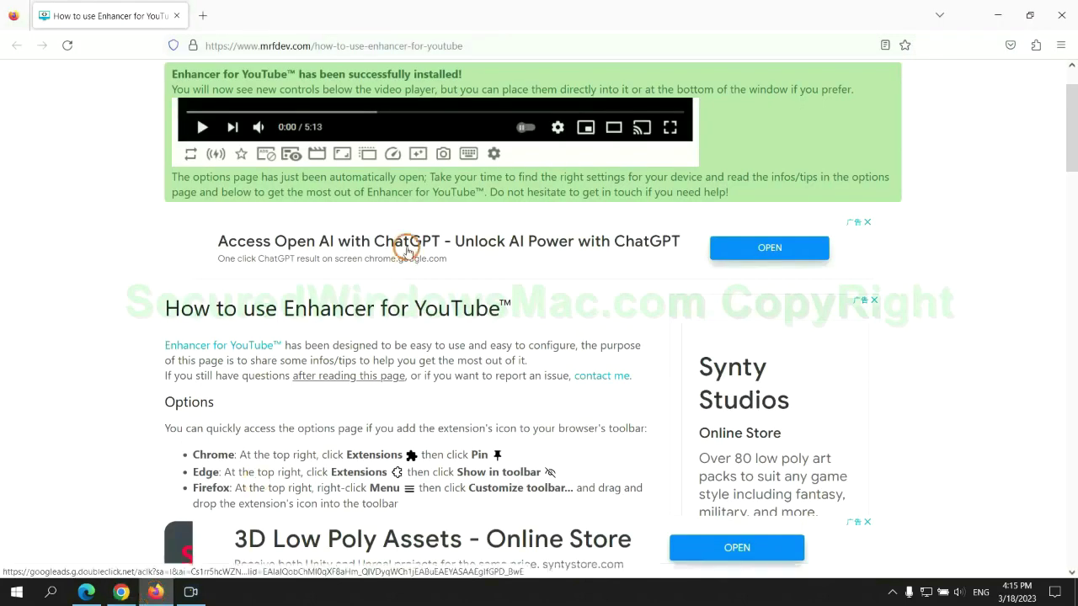
click(1060, 45)
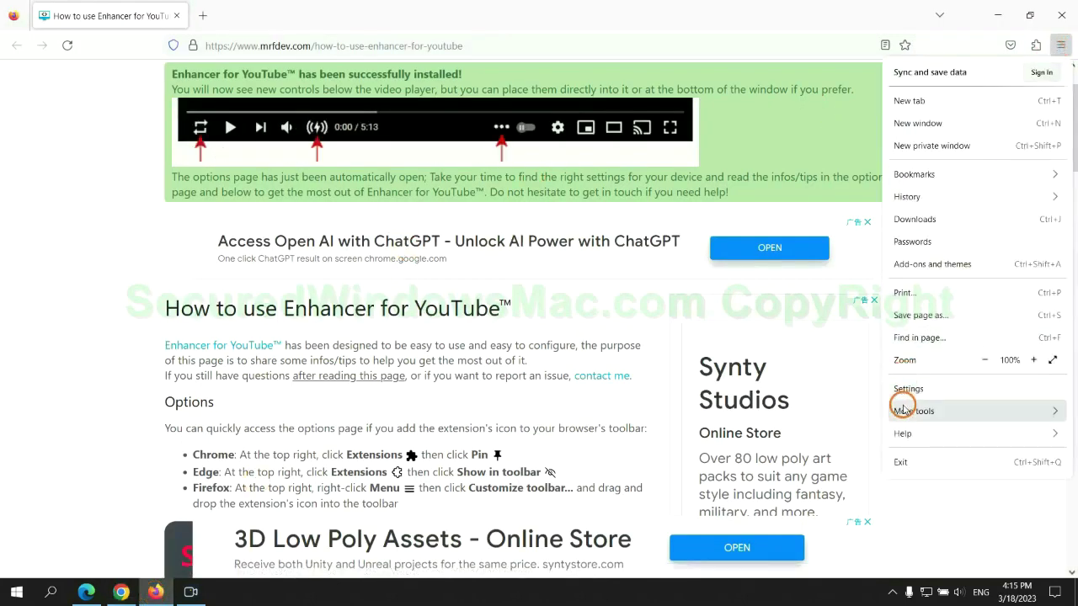
click(915, 432)
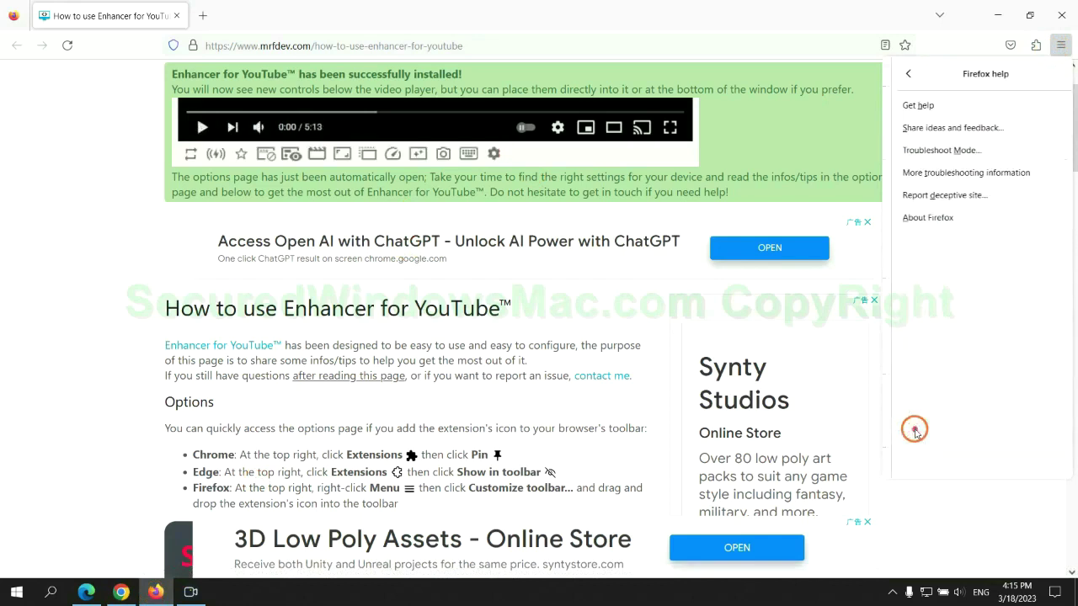
click(960, 171)
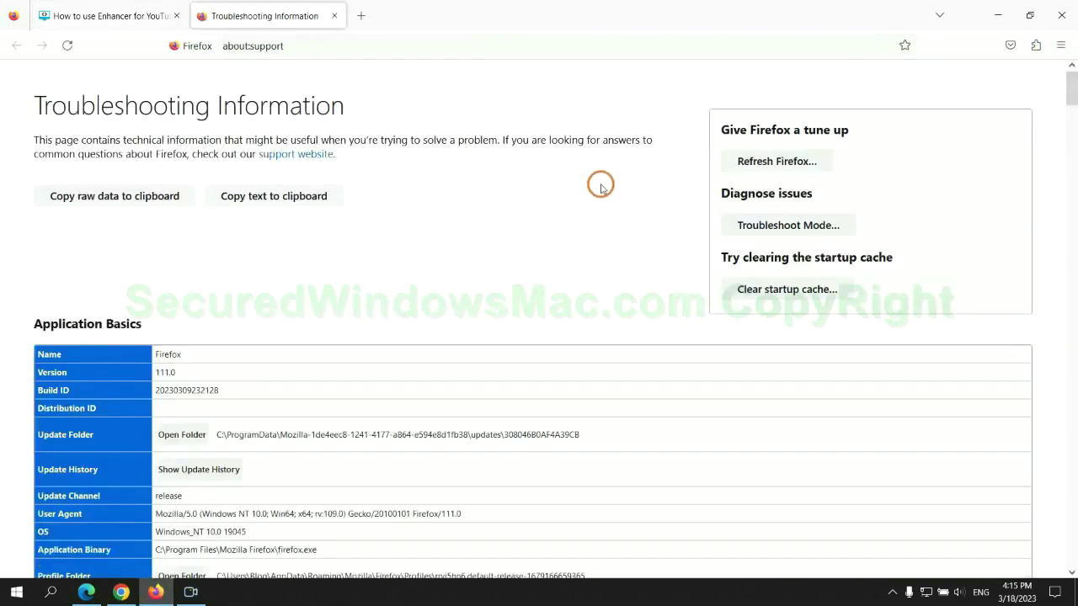
click(744, 163)
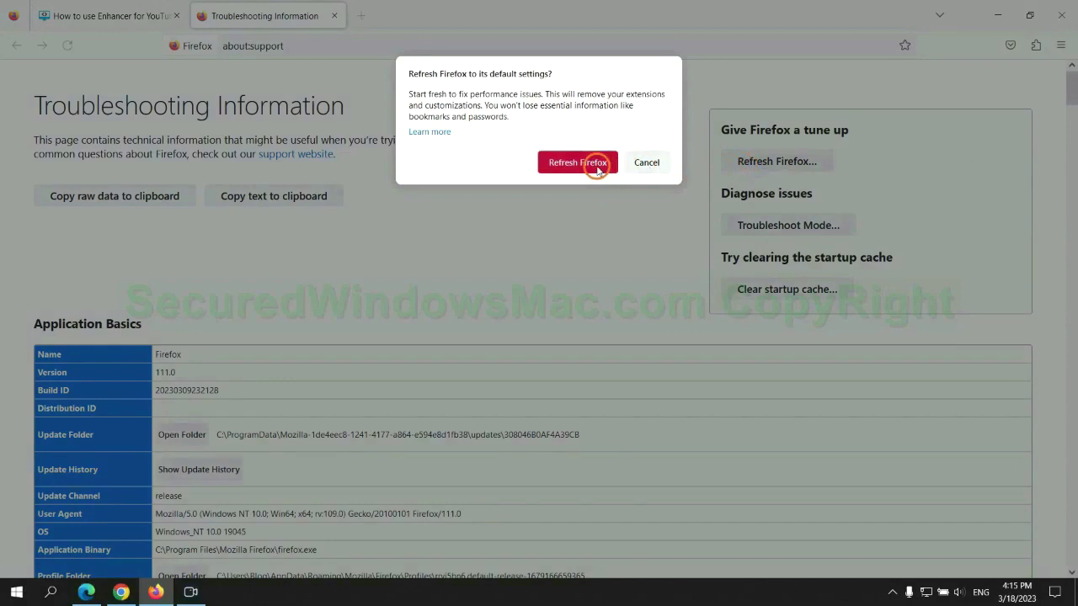